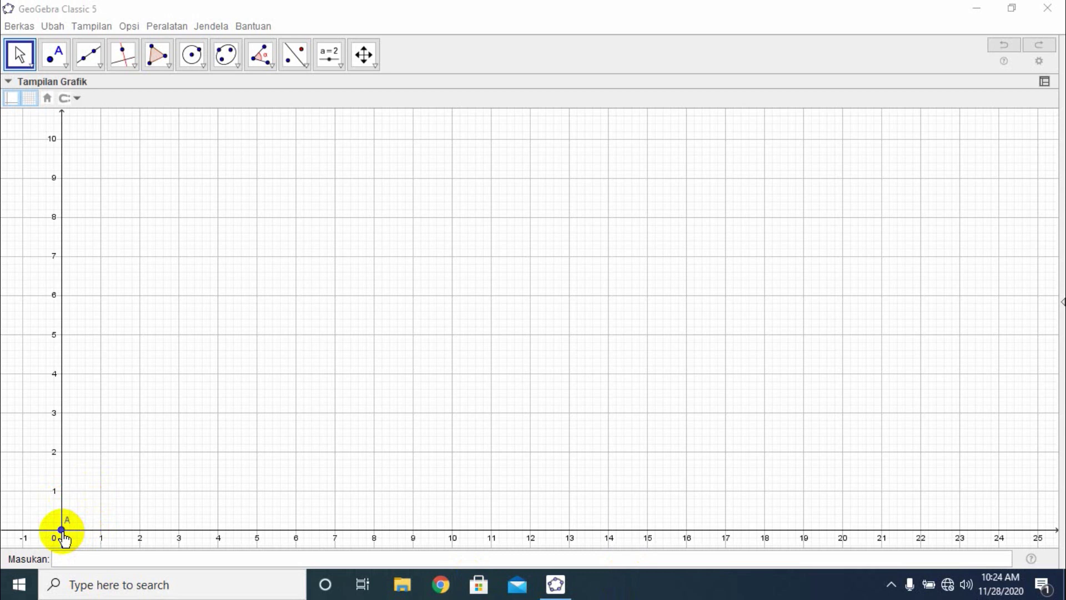
Draw a triangle with the Polygon tool using vertices at (3, 9), (3, 3) and (6, 3).
left_click(167, 62)
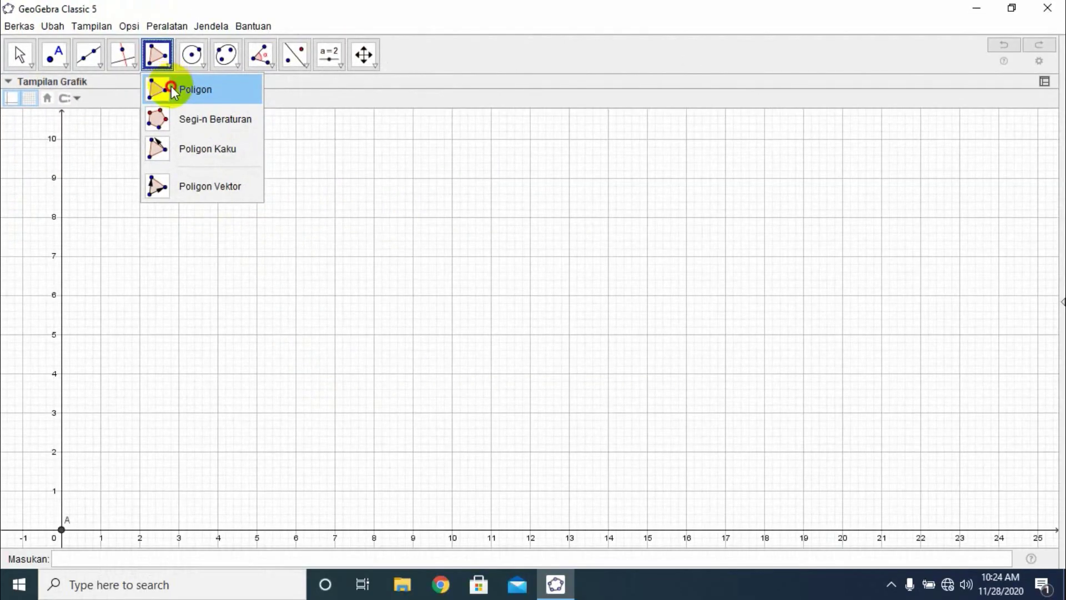
left_click(176, 89)
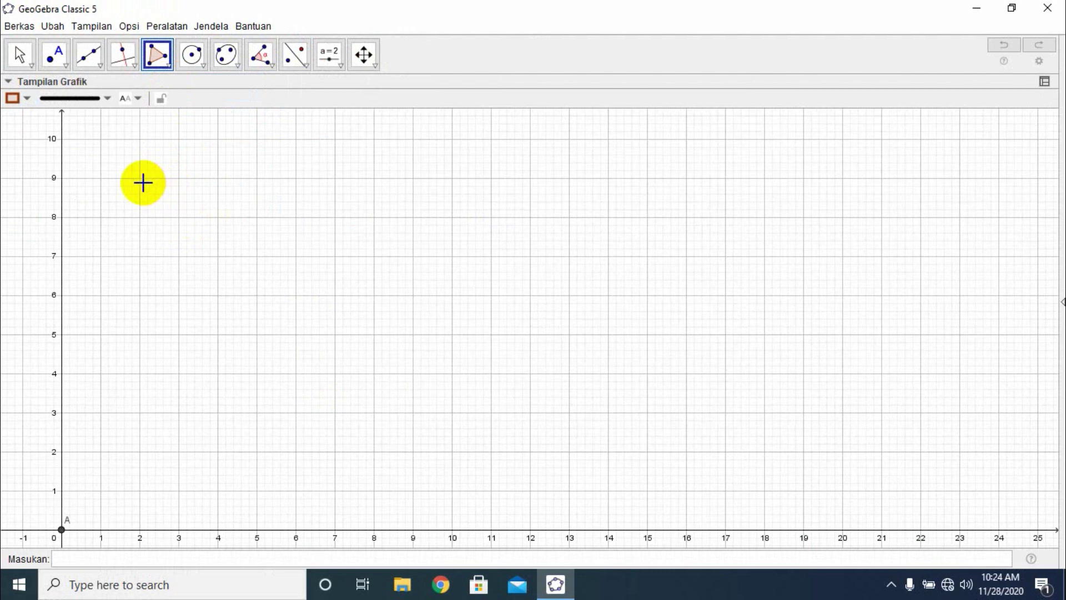
left_click(179, 179)
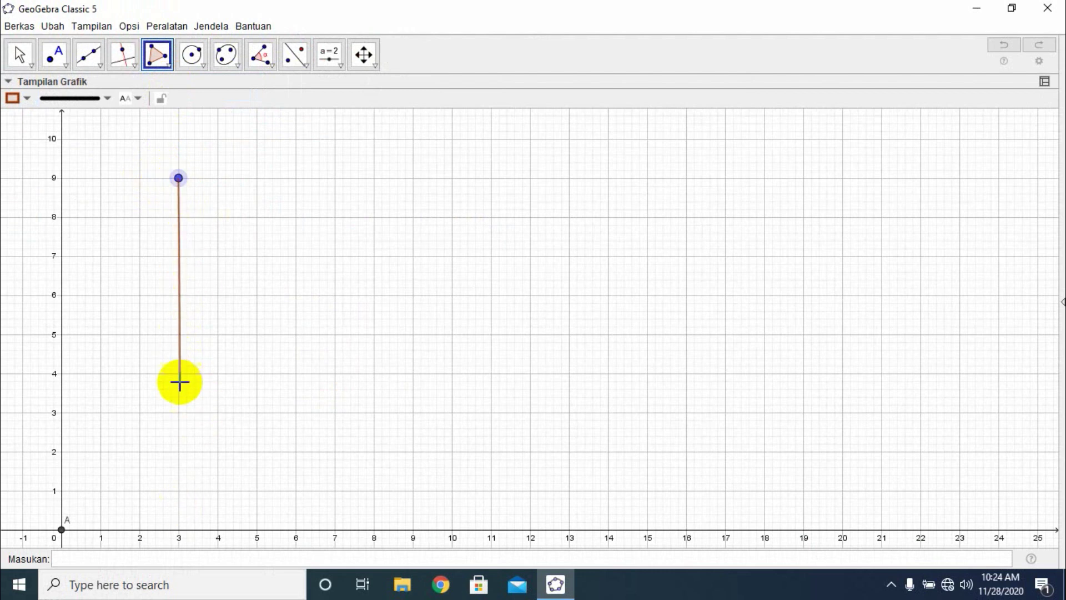
left_click(178, 413)
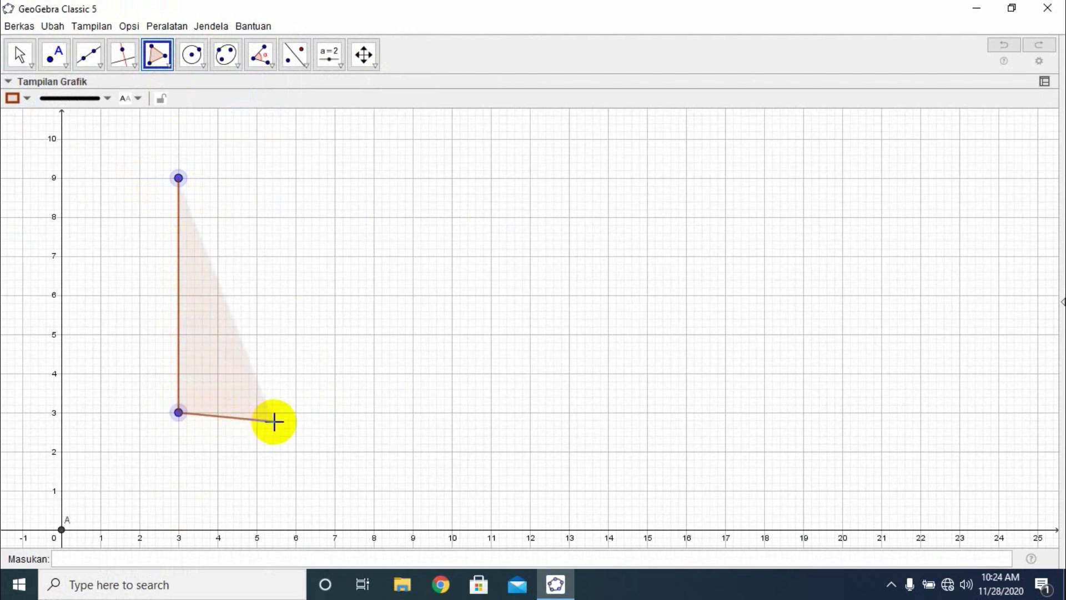
left_click(295, 413)
left_click(178, 177)
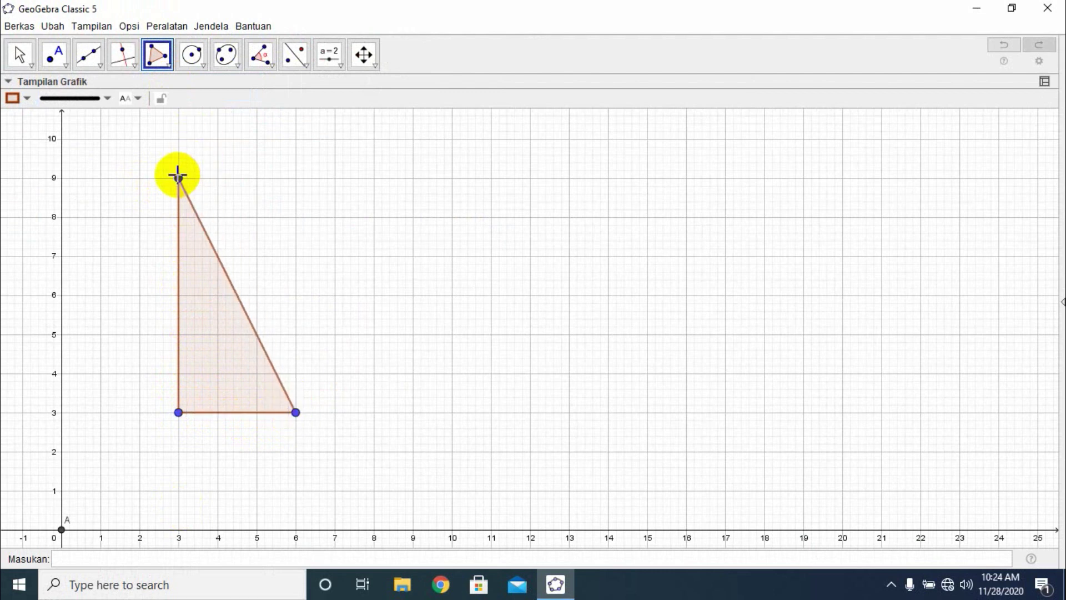
Rename the point at the origin as P.
left_click(20, 54)
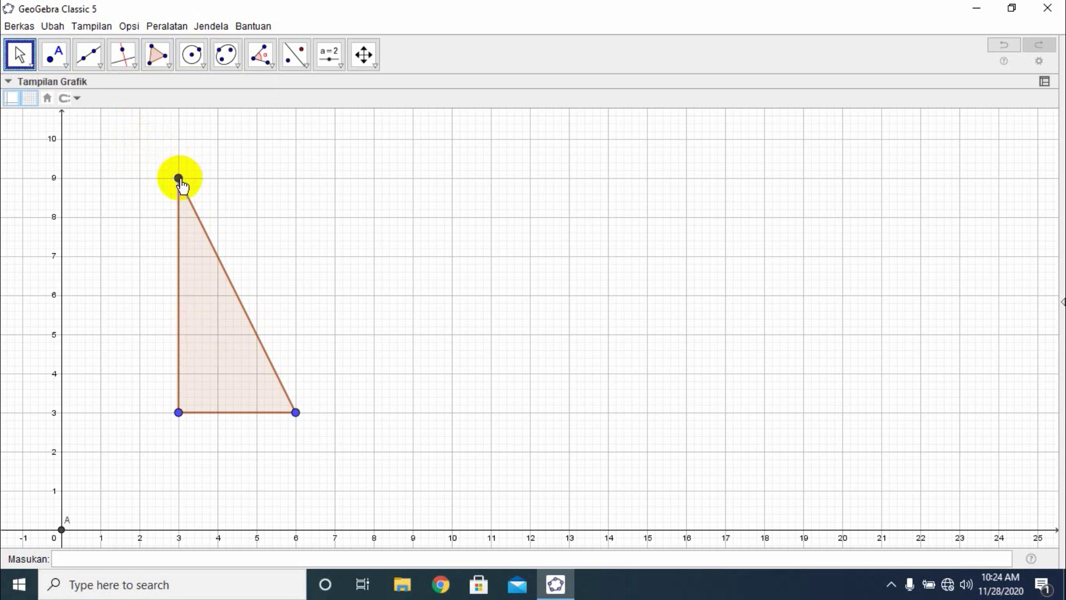
right_click(62, 532)
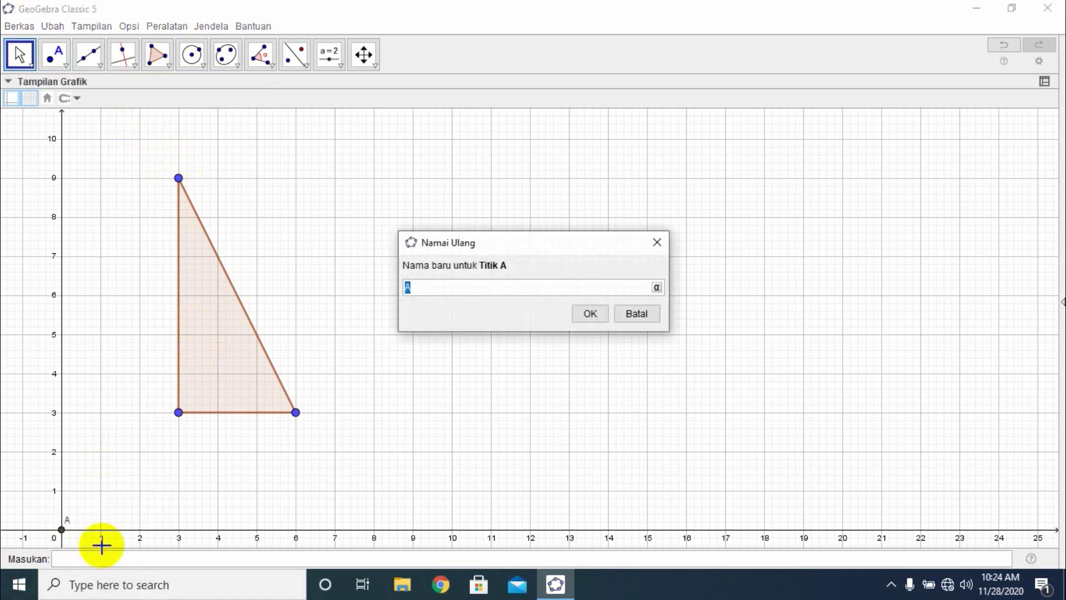
type("P")
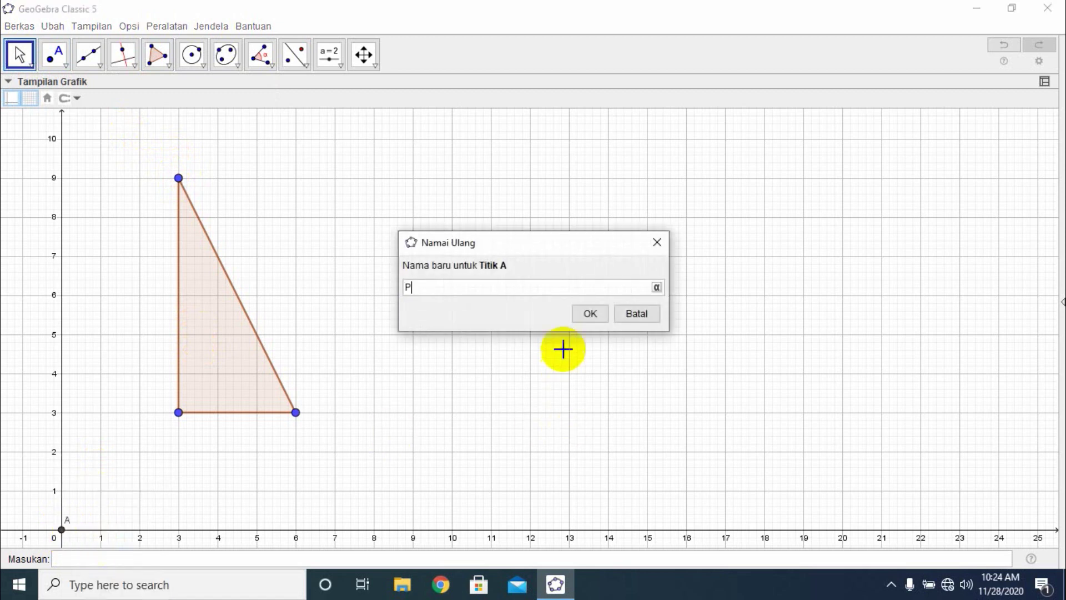
left_click(588, 313)
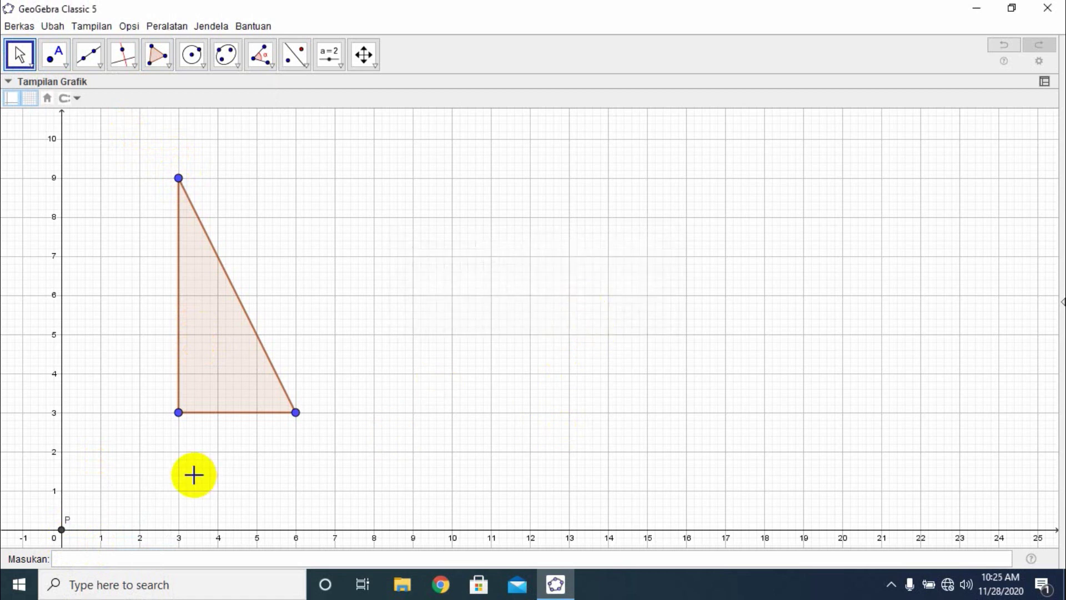
Rename the triangle's top vertex at (3, 9) as A.
right_click(178, 180)
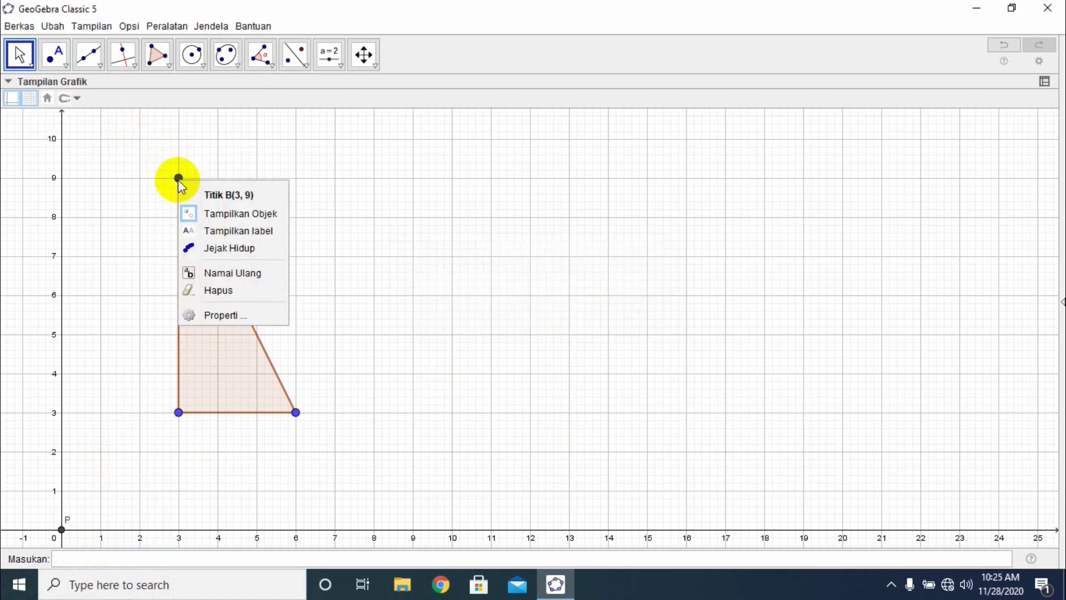
left_click(229, 271)
type("A")
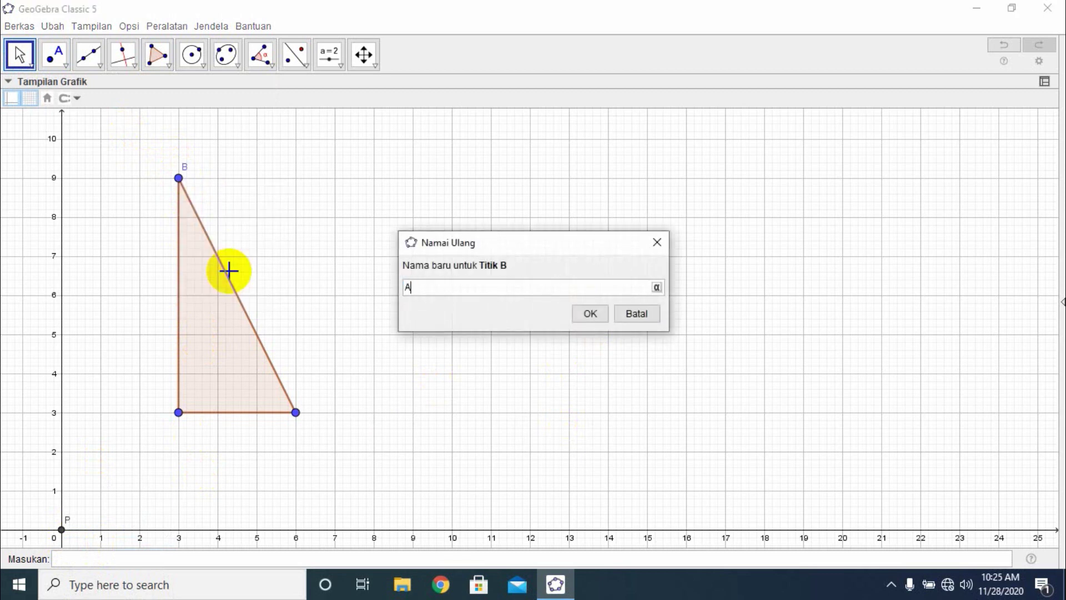
left_click(594, 314)
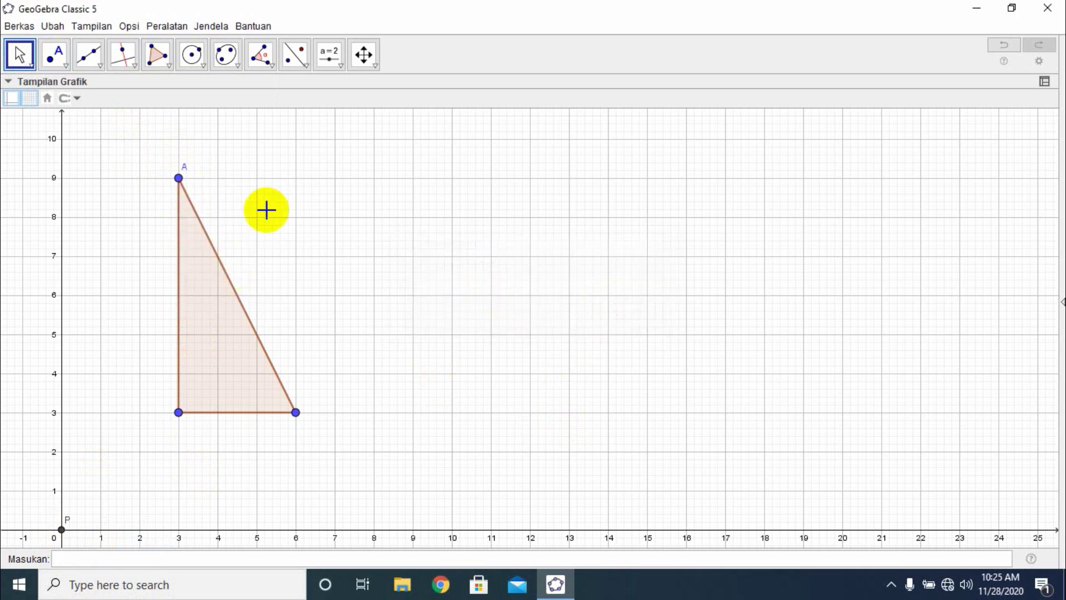
Rename the triangle's right-angle vertex at (3, 3) as B.
right_click(180, 413)
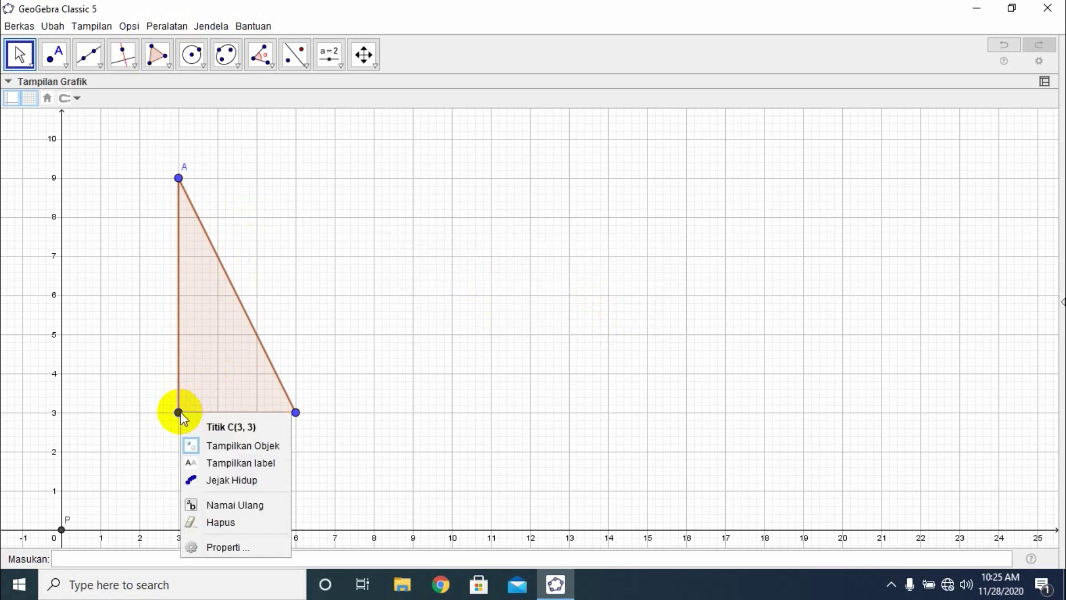
left_click(239, 504)
type("B")
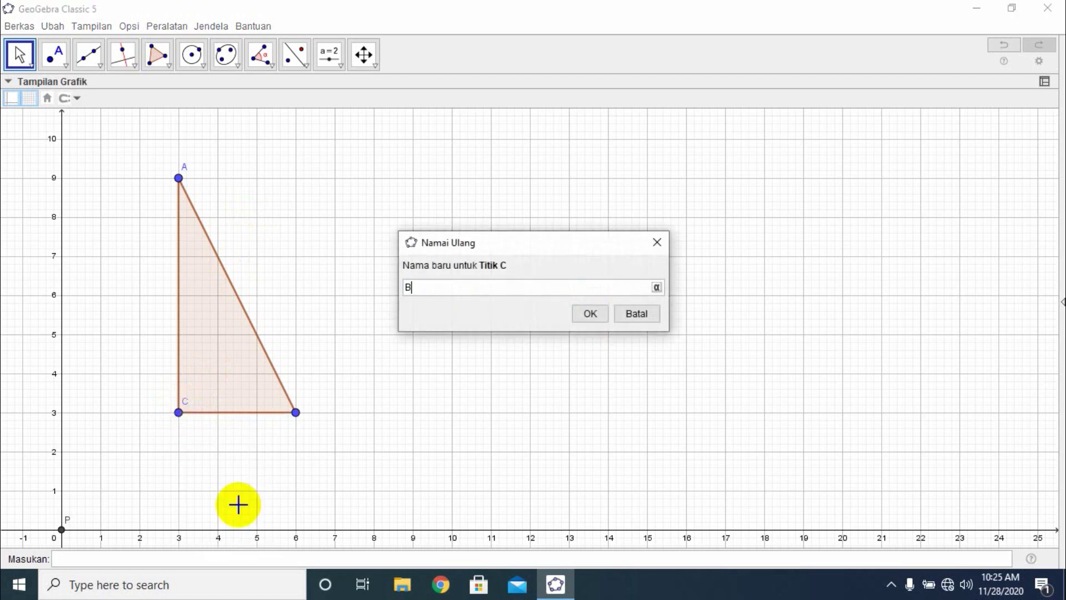
left_click(588, 314)
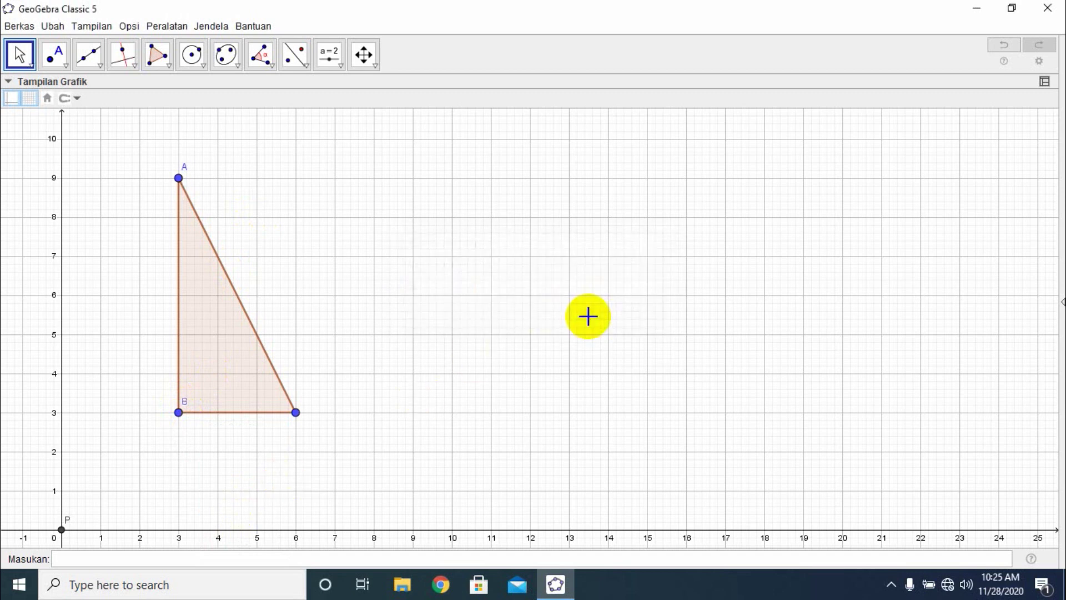
Rename the triangle's remaining vertex at (6, 3) as C.
right_click(293, 415)
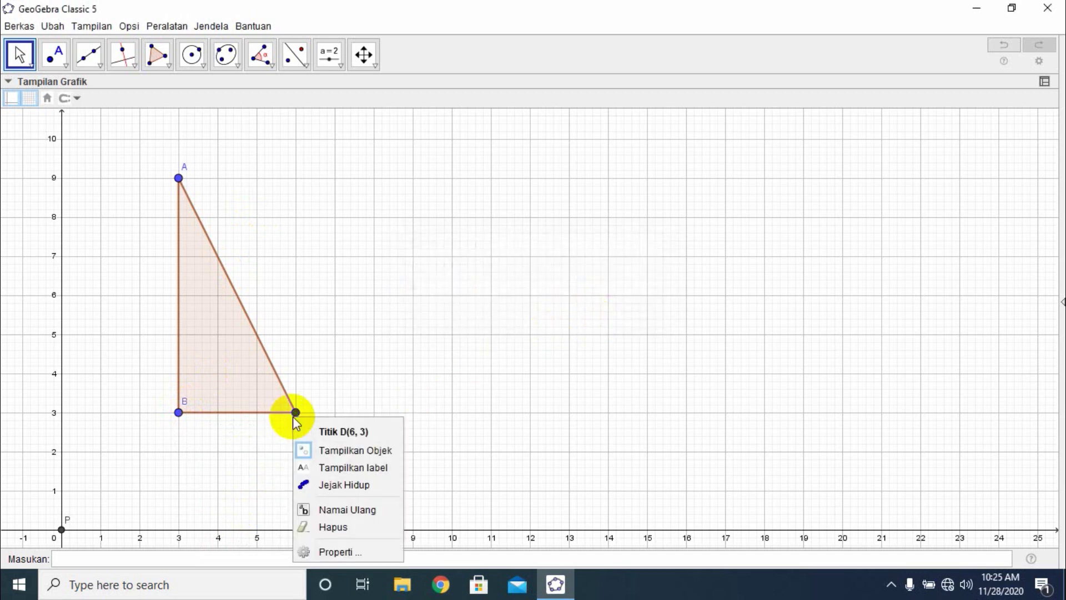
left_click(348, 506)
type("C")
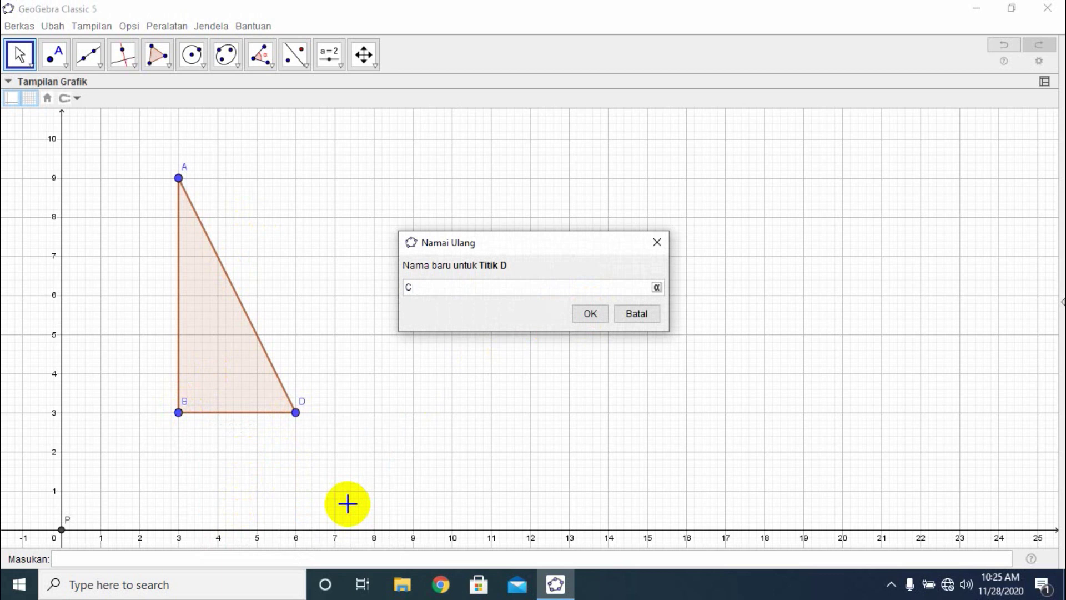
left_click(593, 313)
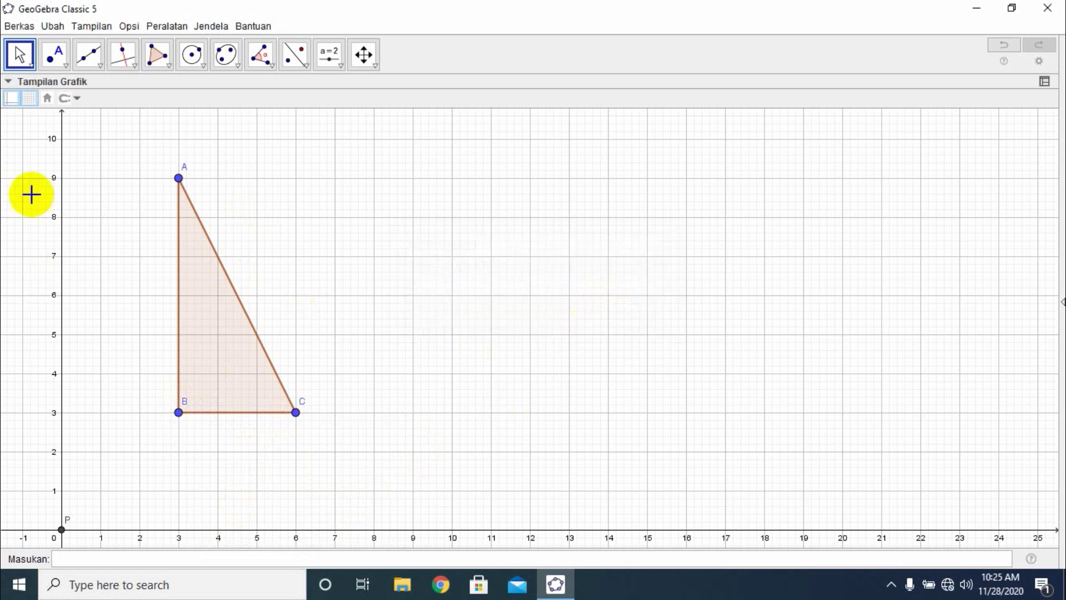
Move the label of vertex B to just below its point.
left_click(20, 54)
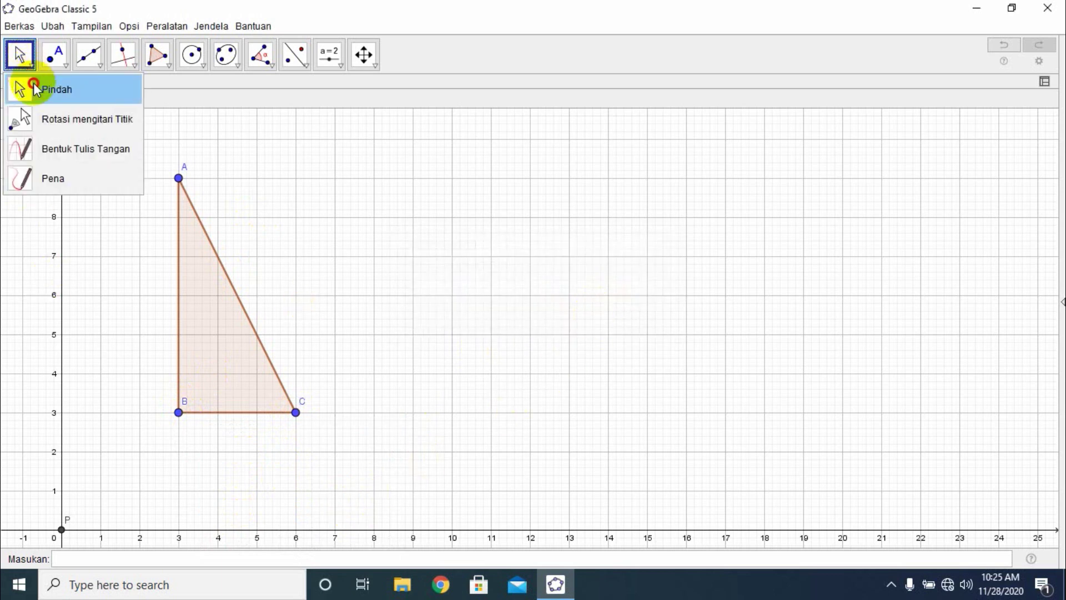
left_click(35, 87)
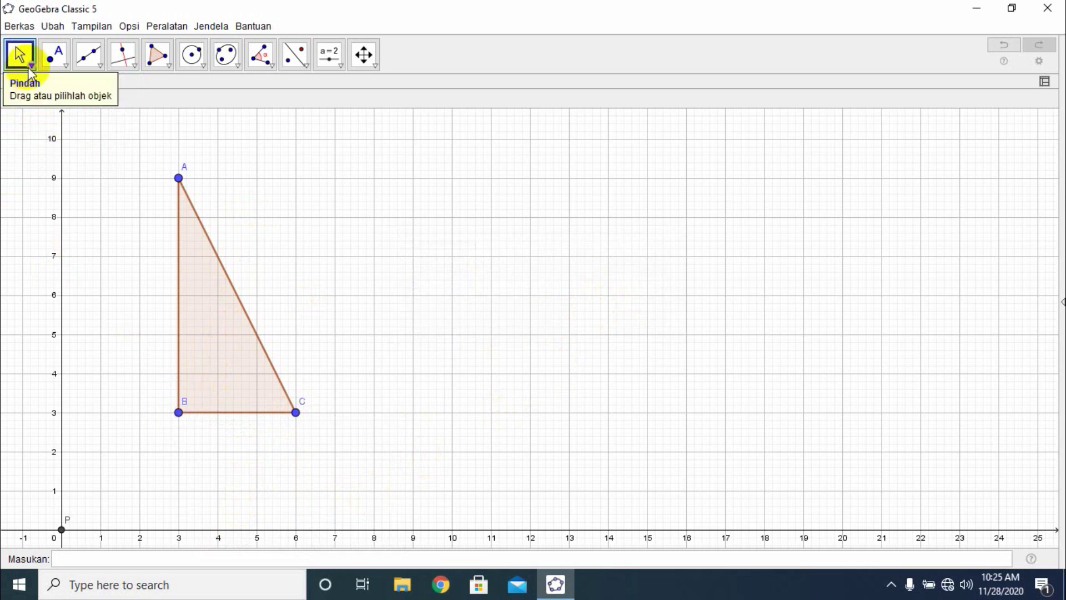
left_click(31, 65)
left_click(28, 88)
left_click(177, 414)
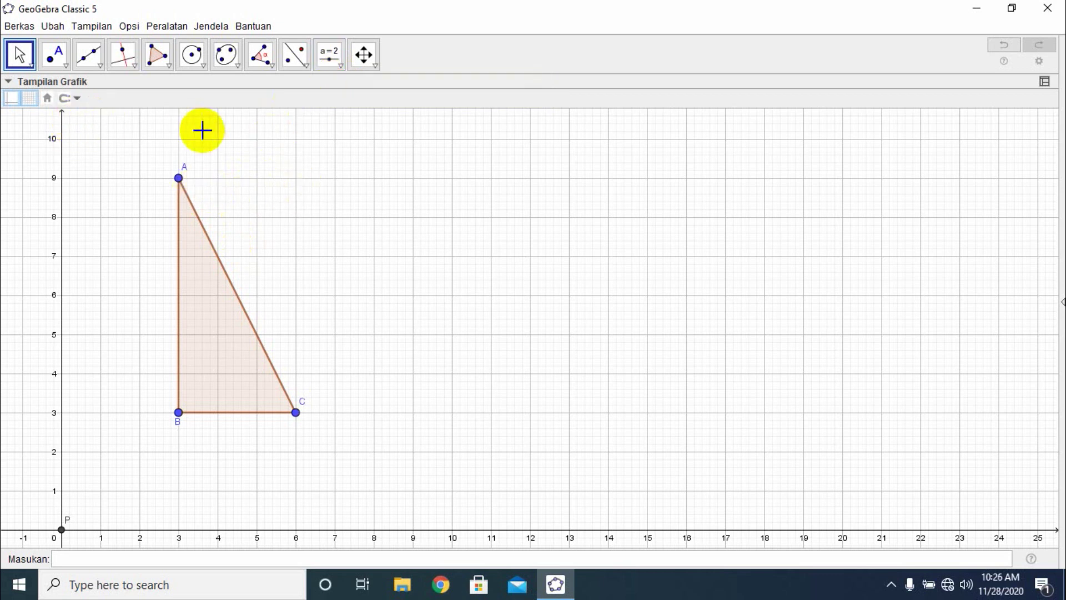
Dilate triangle ABC from point P with a factor of 1/3.
left_click(305, 68)
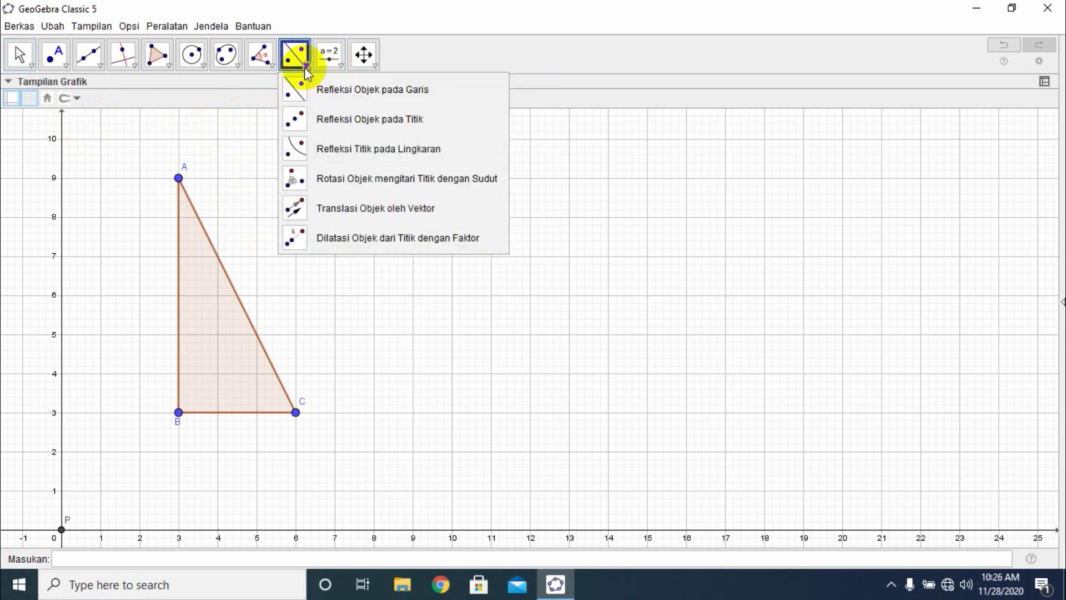
left_click(328, 233)
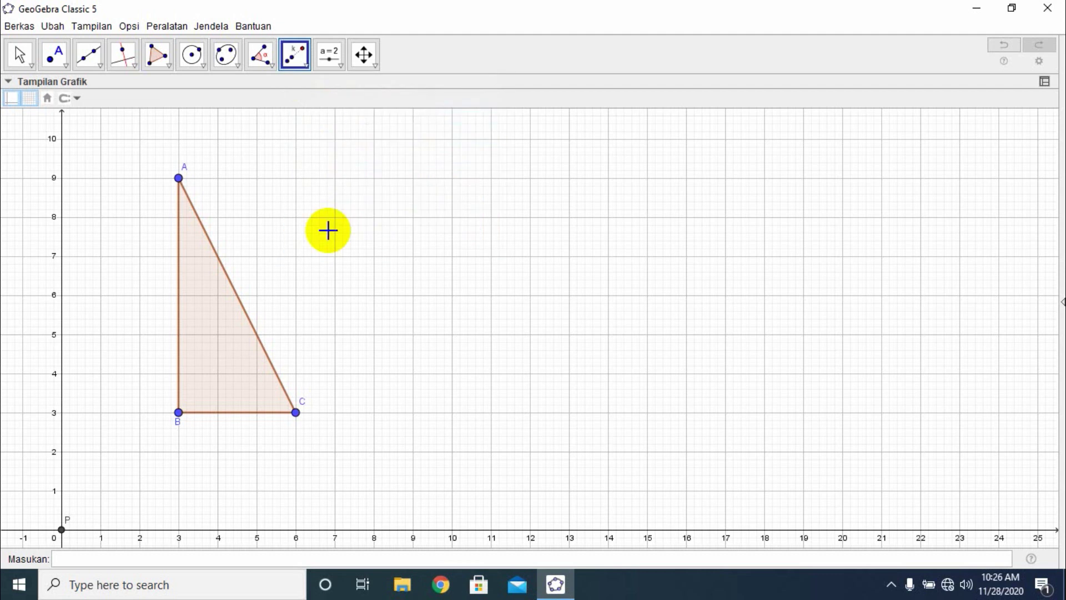
left_click(228, 344)
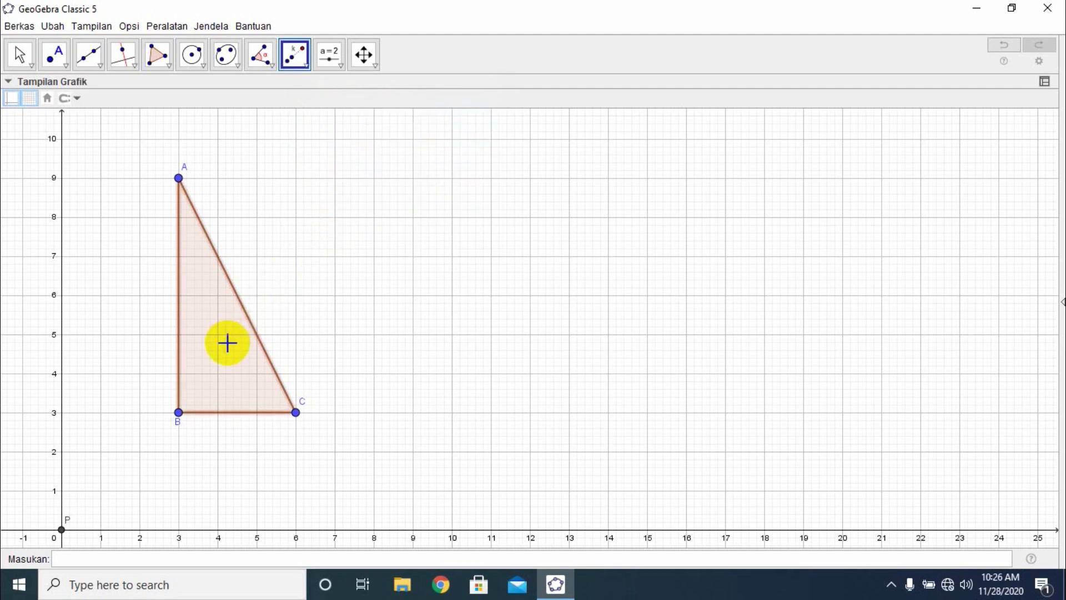
left_click(62, 531)
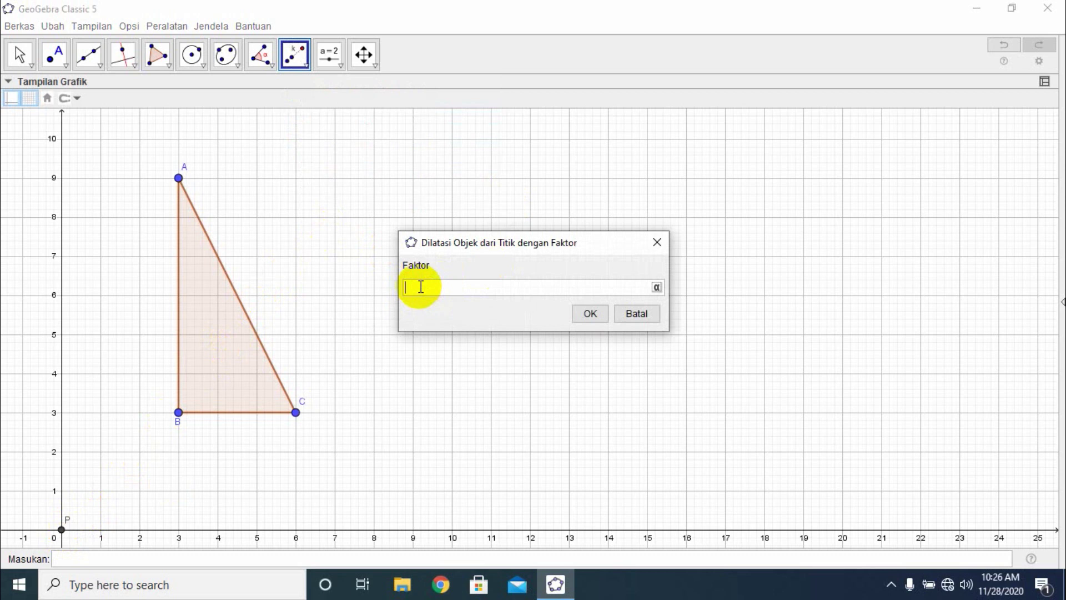
type("1/3")
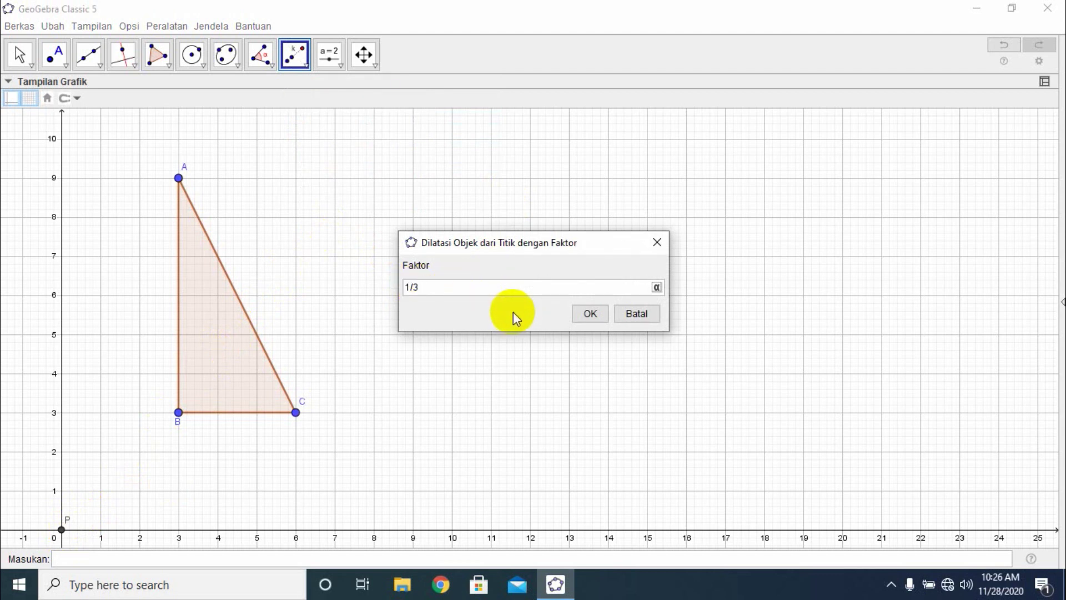
left_click(583, 316)
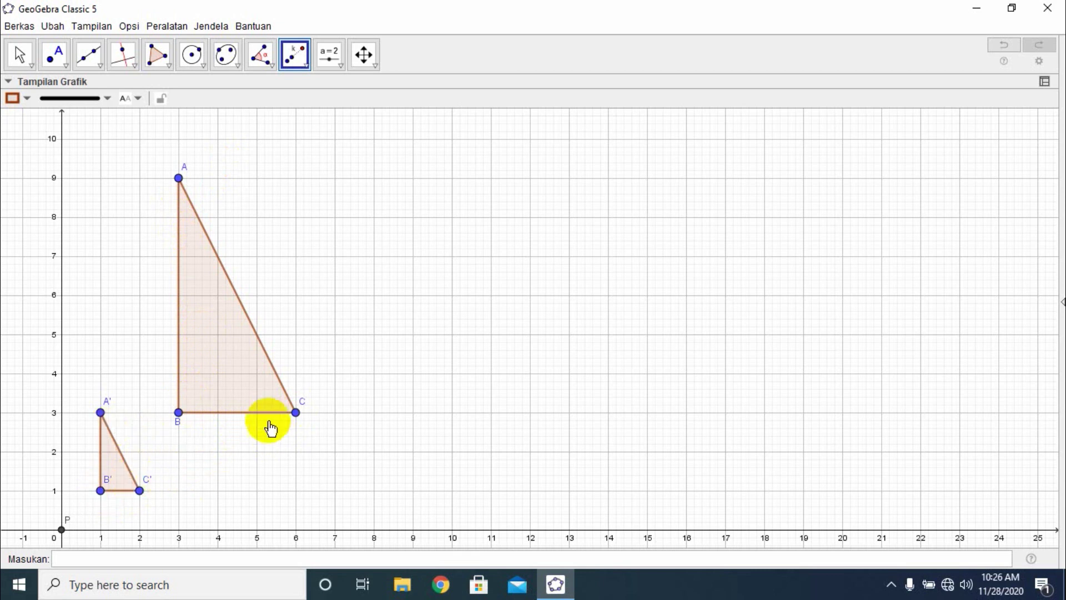
Dilate triangle ABC from point P with a factor of 4.
left_click(305, 68)
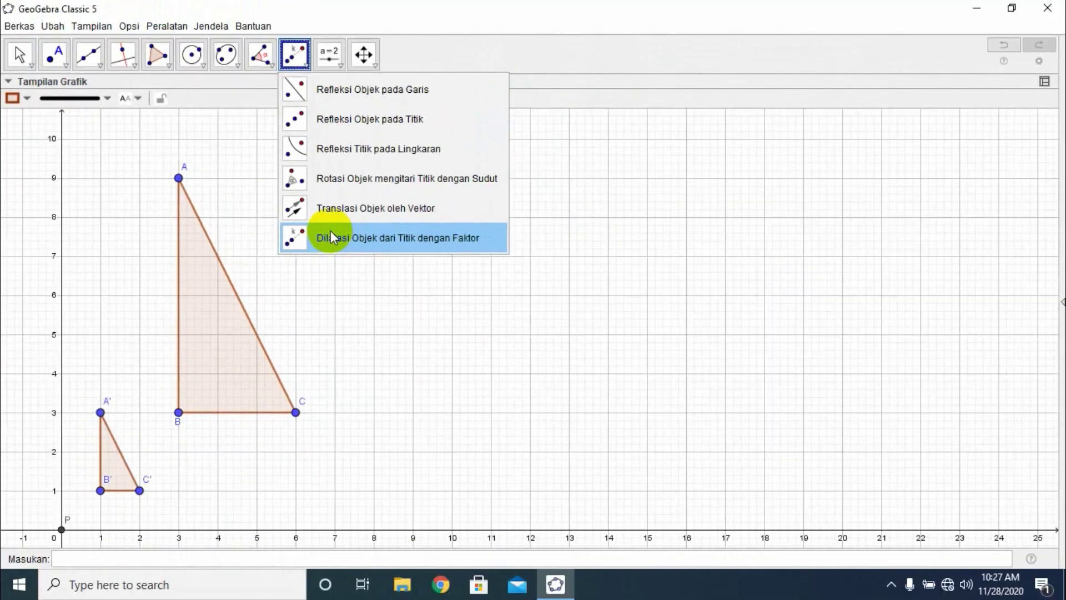
left_click(331, 237)
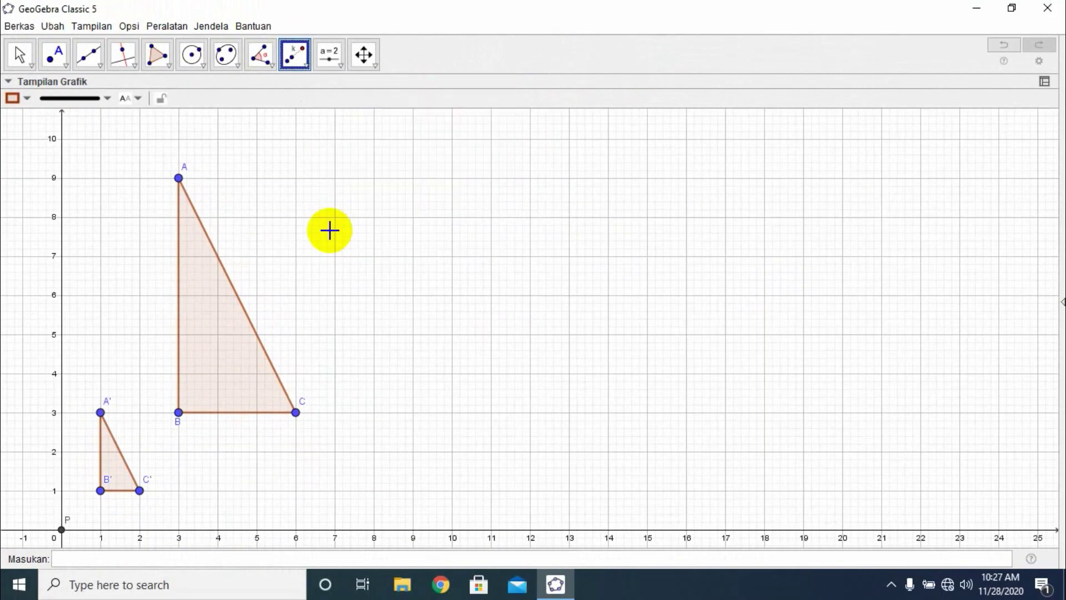
left_click(215, 373)
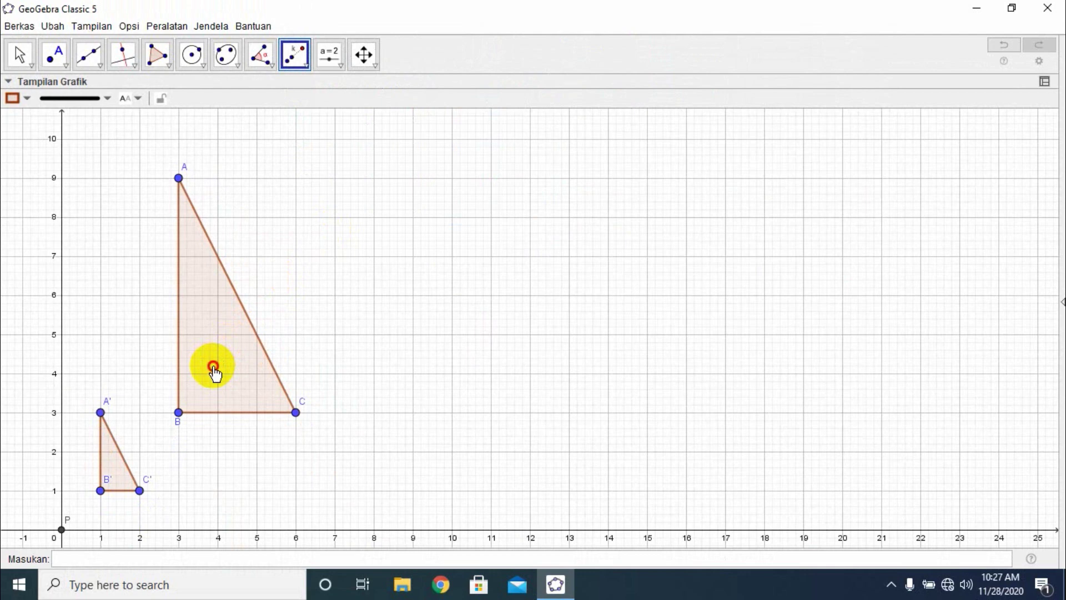
left_click(61, 528)
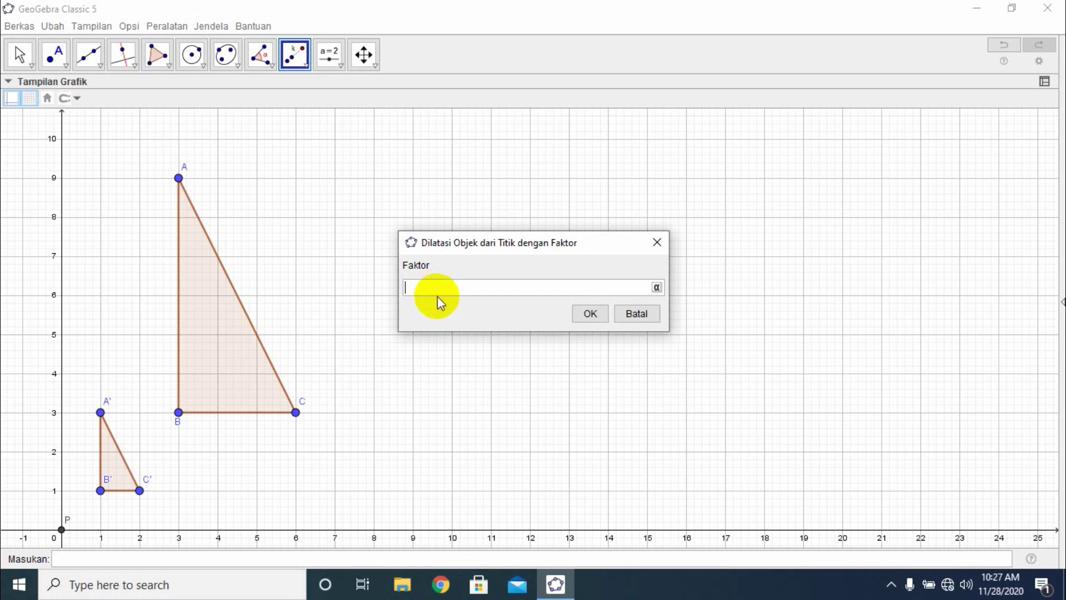
left_click(590, 313)
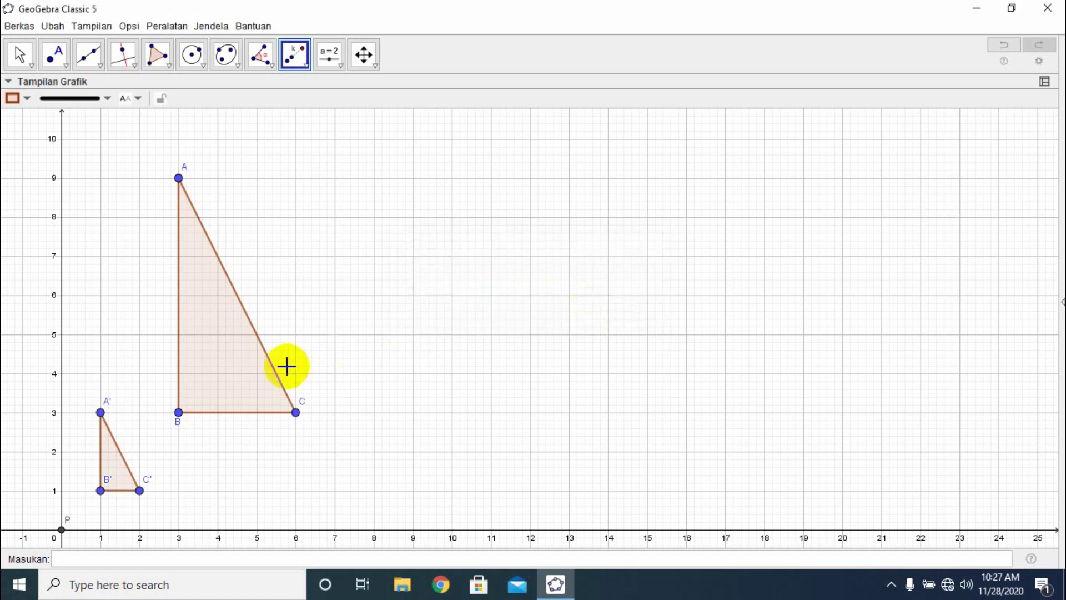
Examine the base vertices of the enlarged image together with the original triangle ABC.
left_click(363, 54)
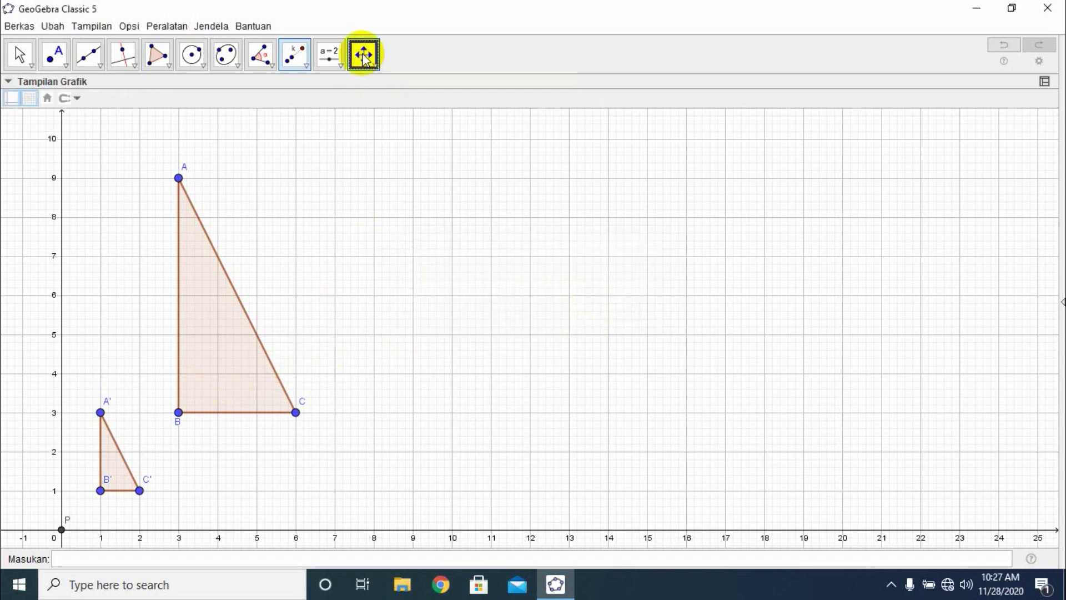
left_click_drag(492, 300, 464, 402)
left_click_drag(622, 254, 507, 318)
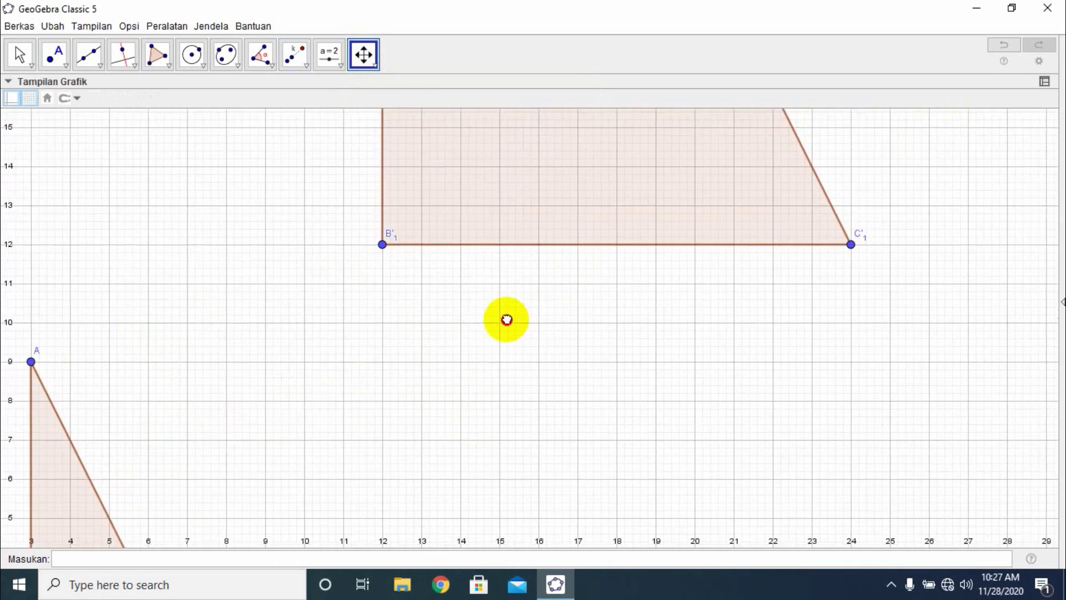
left_click_drag(529, 281, 588, 224)
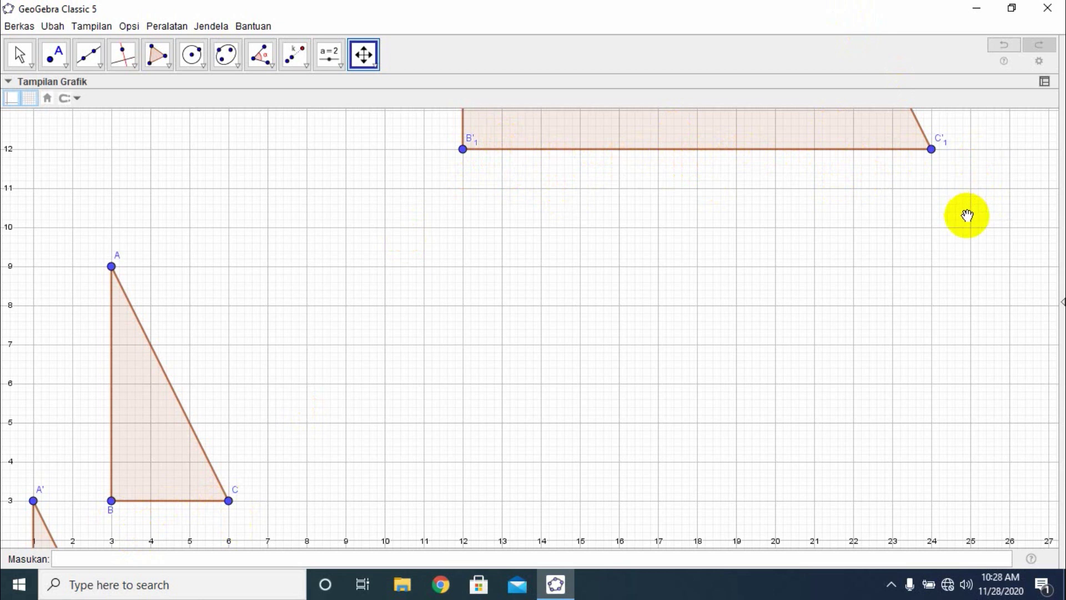
left_click_drag(752, 269, 873, 182)
left_click_drag(599, 369, 611, 404)
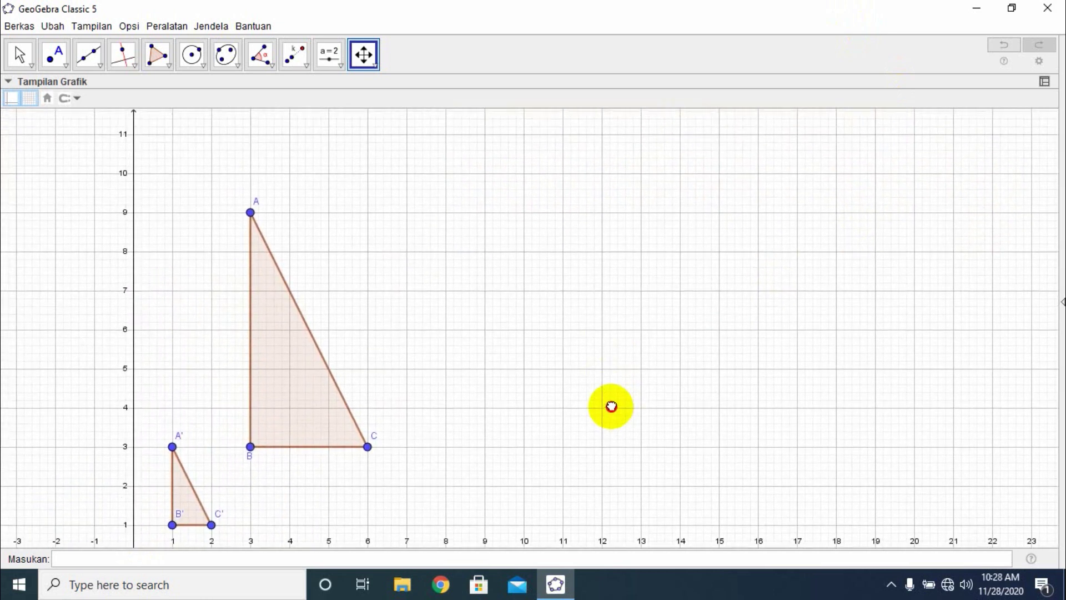
left_click(300, 54)
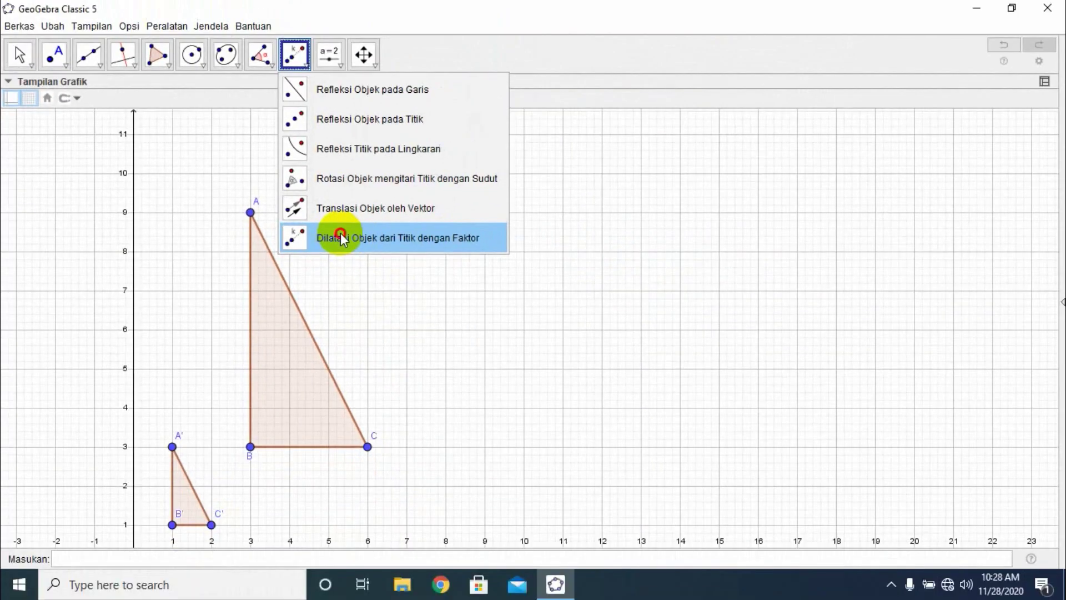
left_click(341, 236)
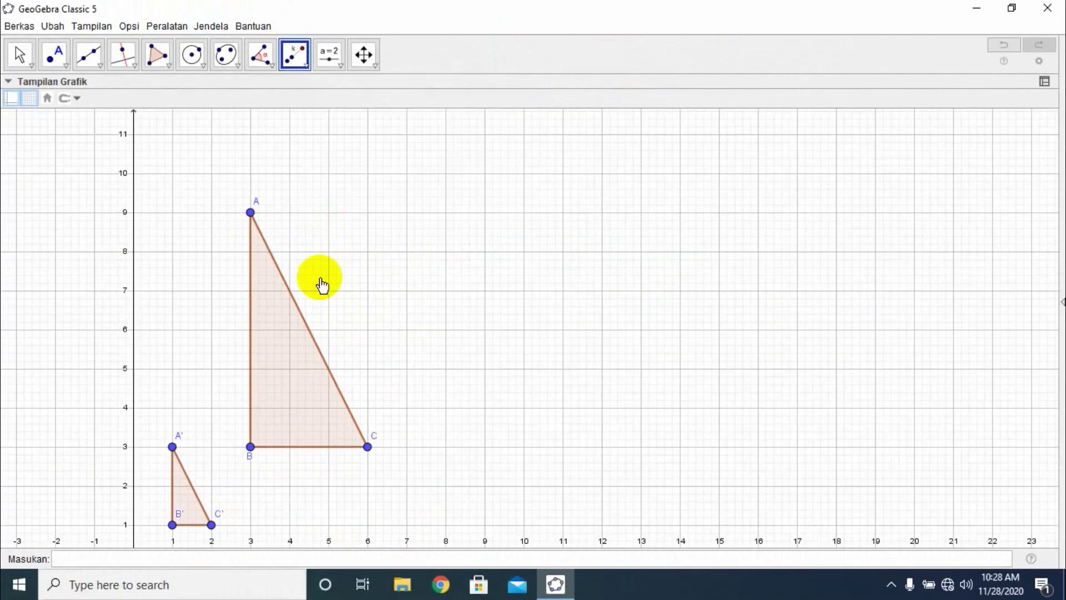
left_click(281, 402)
Dilate triangle ABC from point P with a factor of 2.
left_click(363, 54)
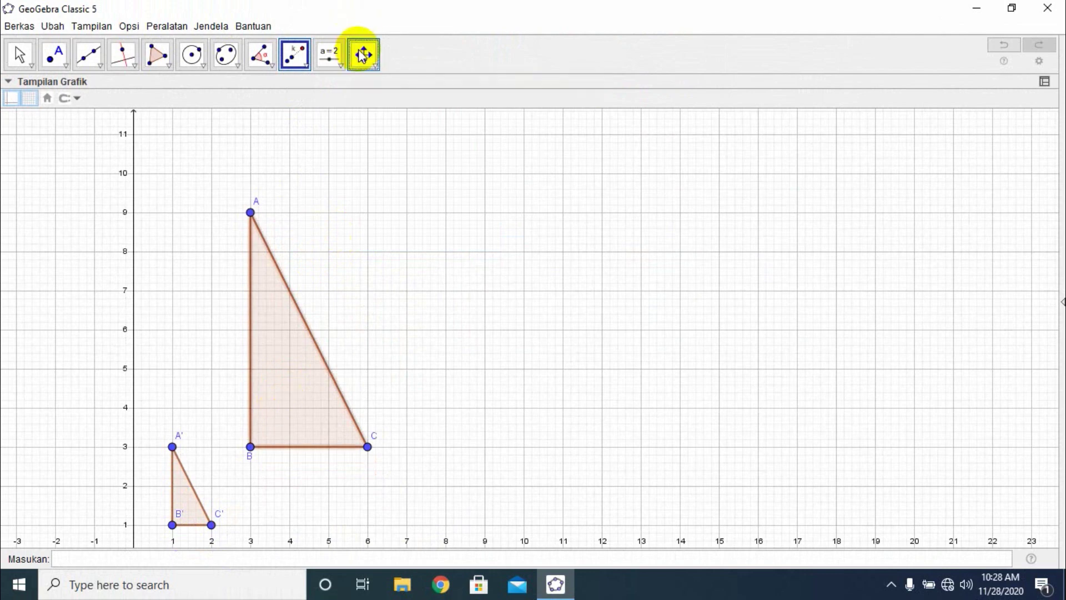
left_click_drag(466, 354, 540, 239)
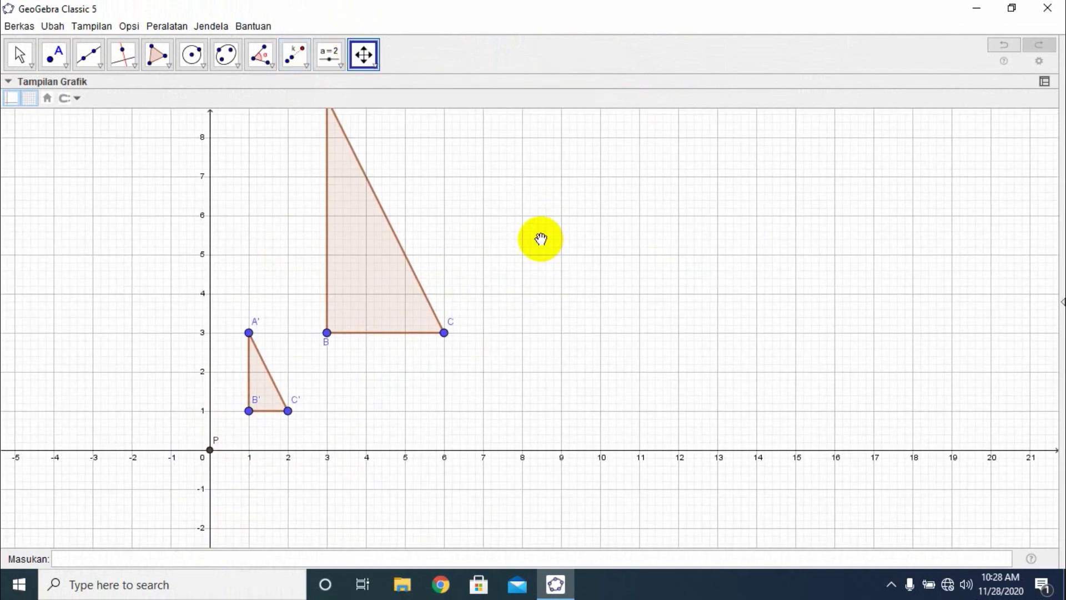
left_click(295, 54)
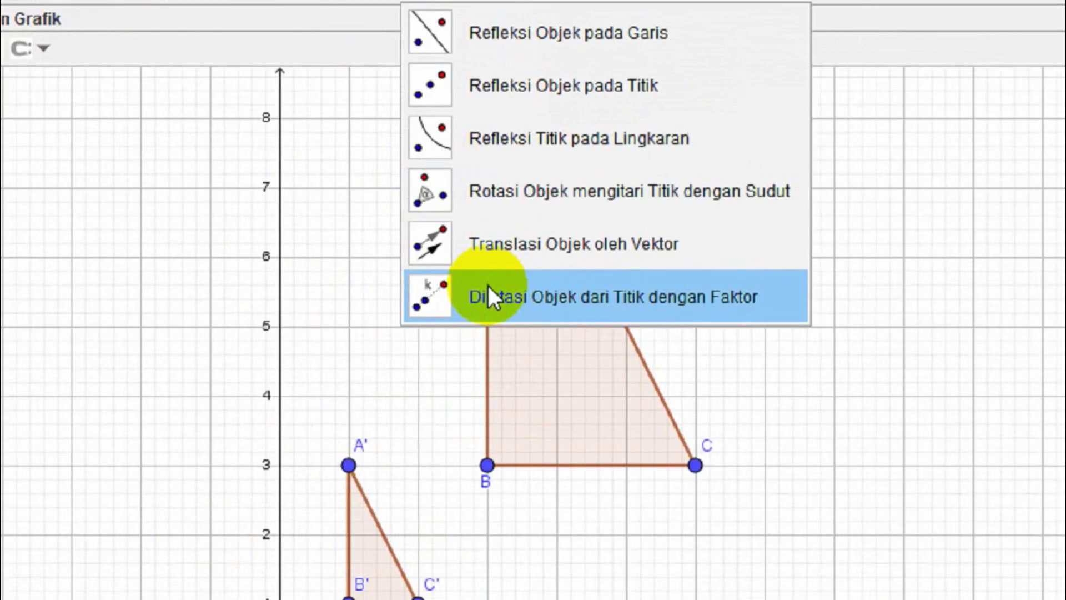
left_click(328, 238)
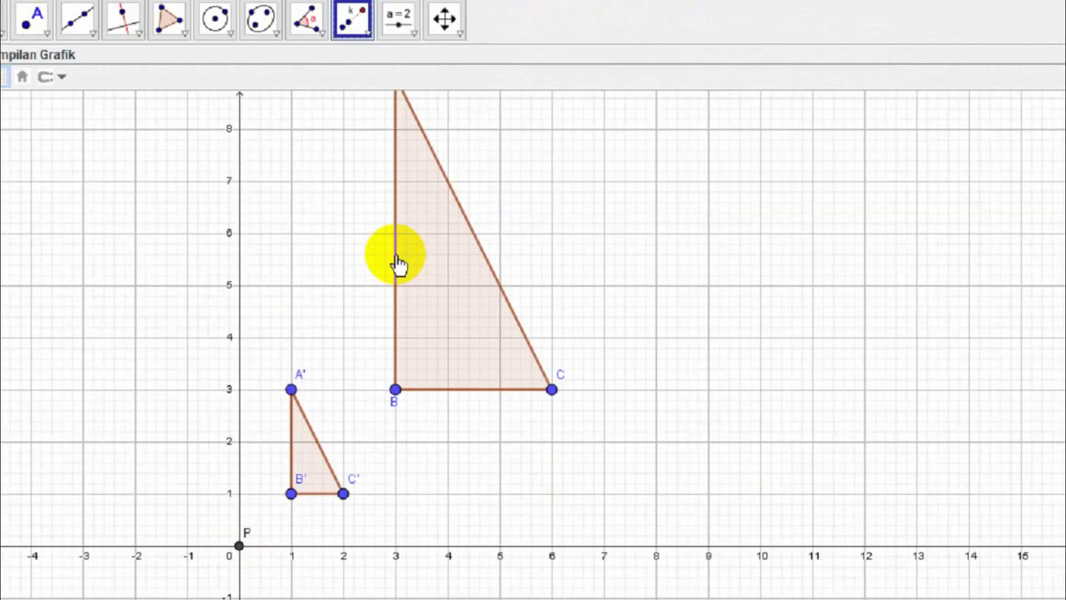
left_click(376, 293)
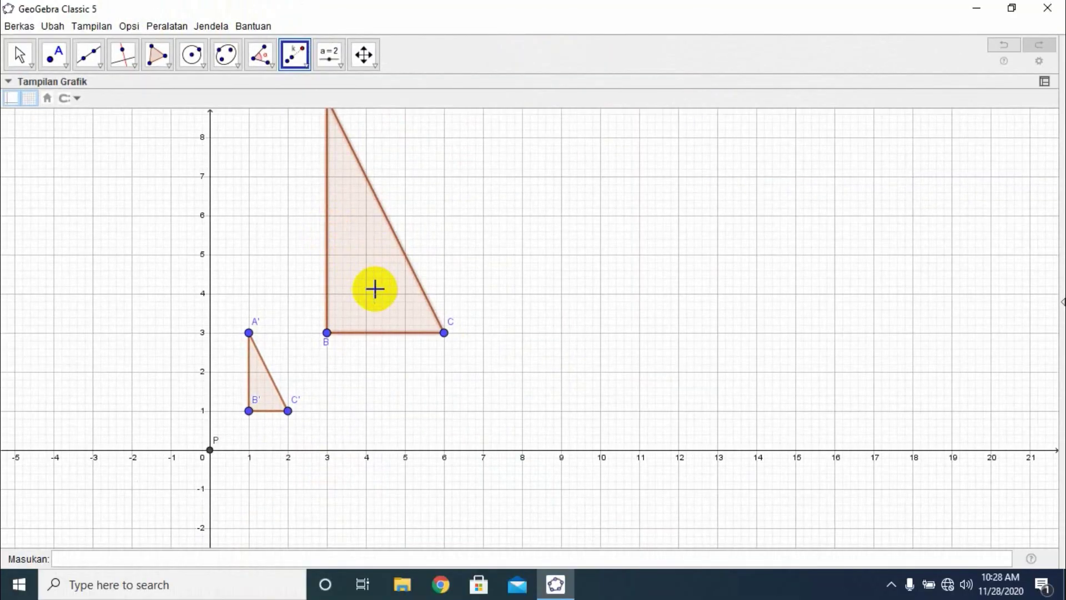
left_click(210, 449)
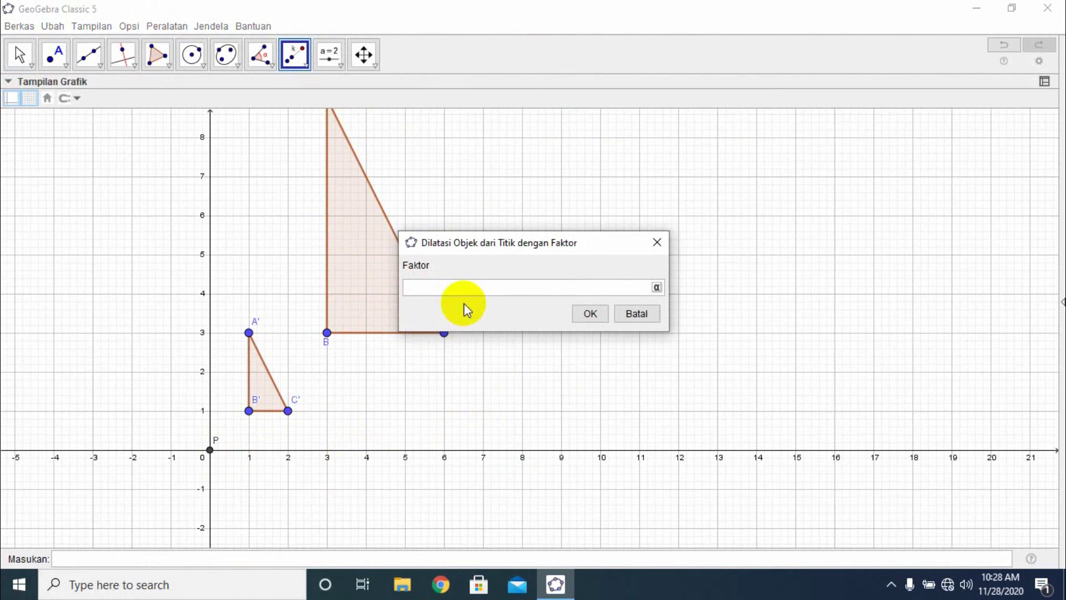
type("2")
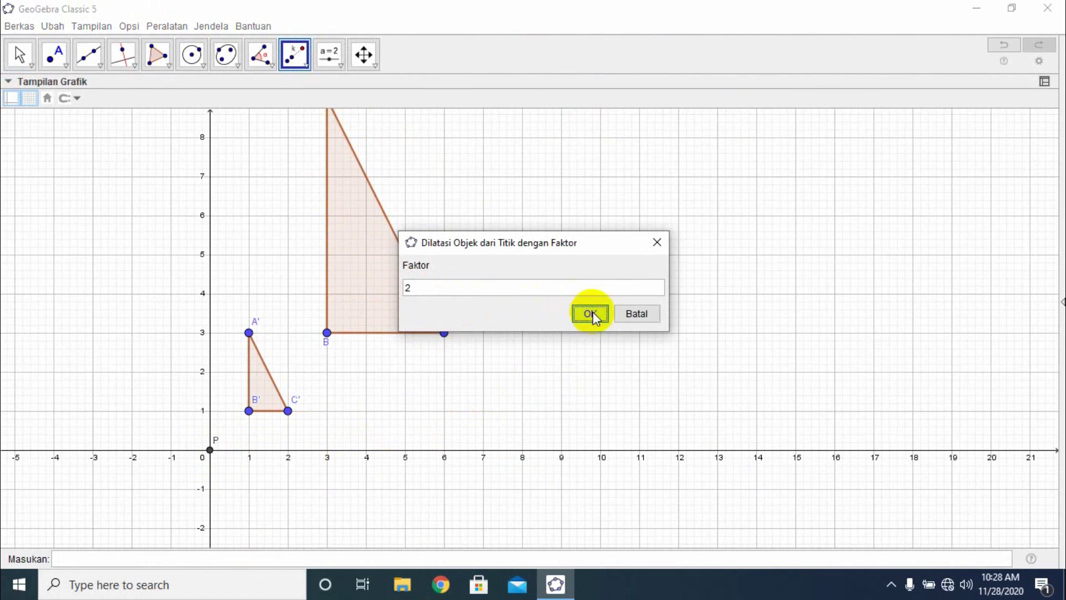
left_click(590, 312)
Color triangle ABC red and raise its fill opacity to a strong, nearly solid red.
left_click(367, 55)
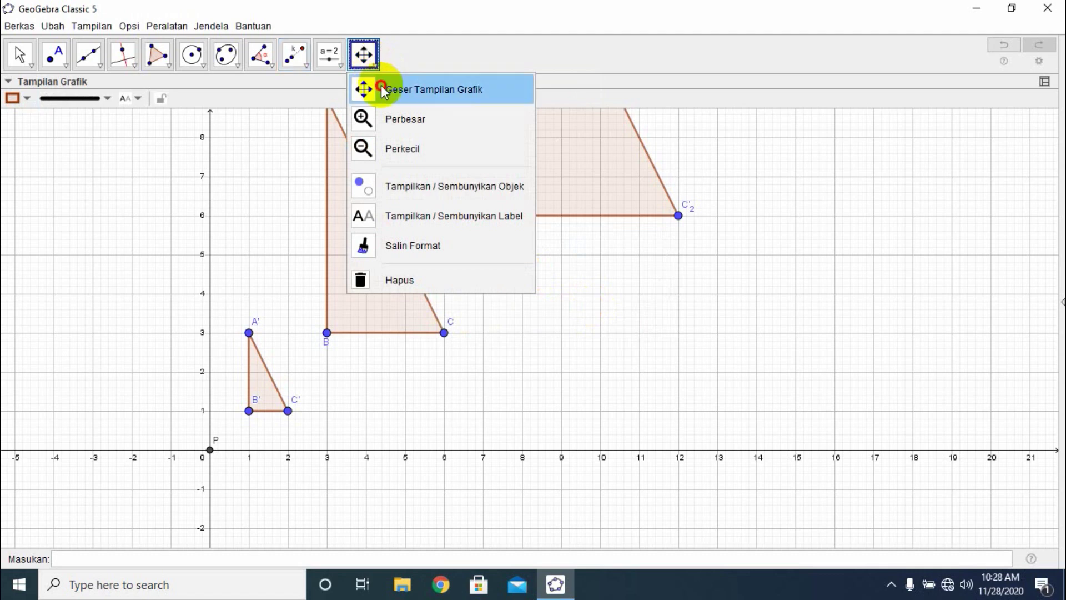
left_click(371, 87)
left_click_drag(602, 284, 536, 371)
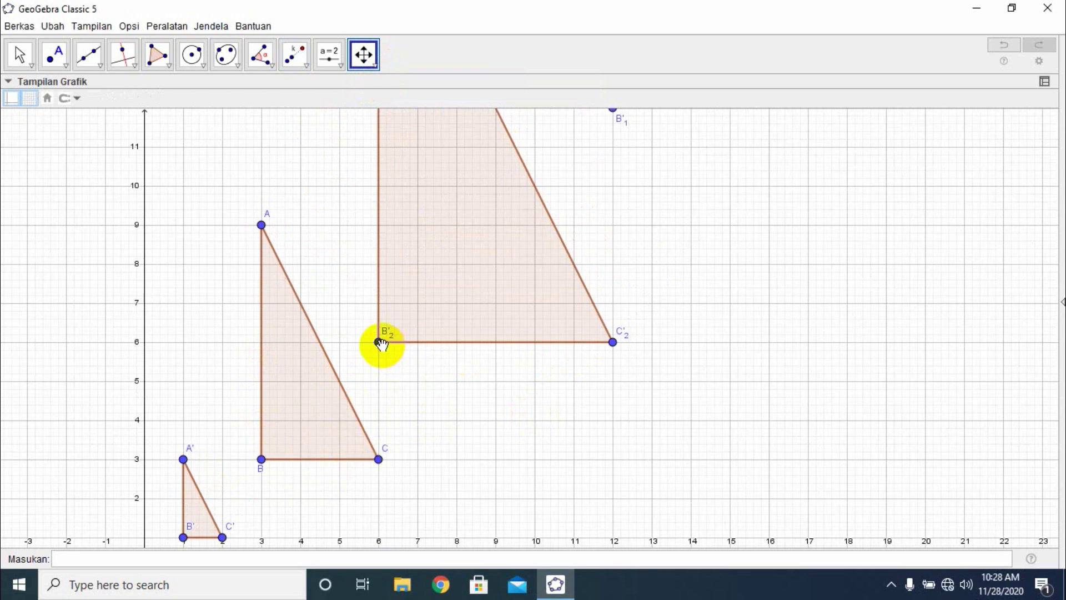
left_click_drag(544, 317, 619, 264)
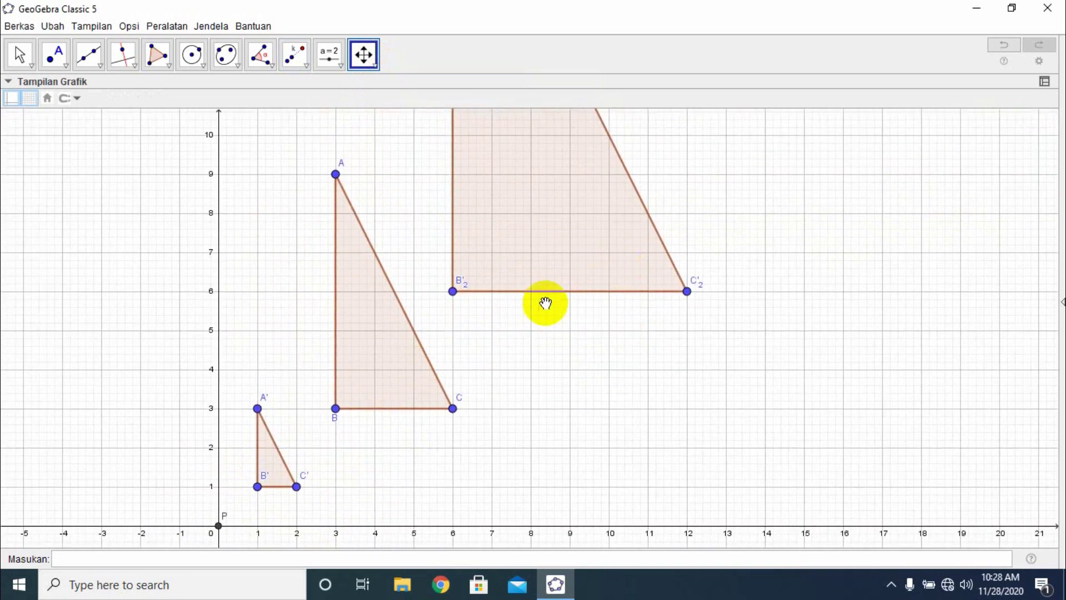
left_click_drag(544, 302, 540, 369)
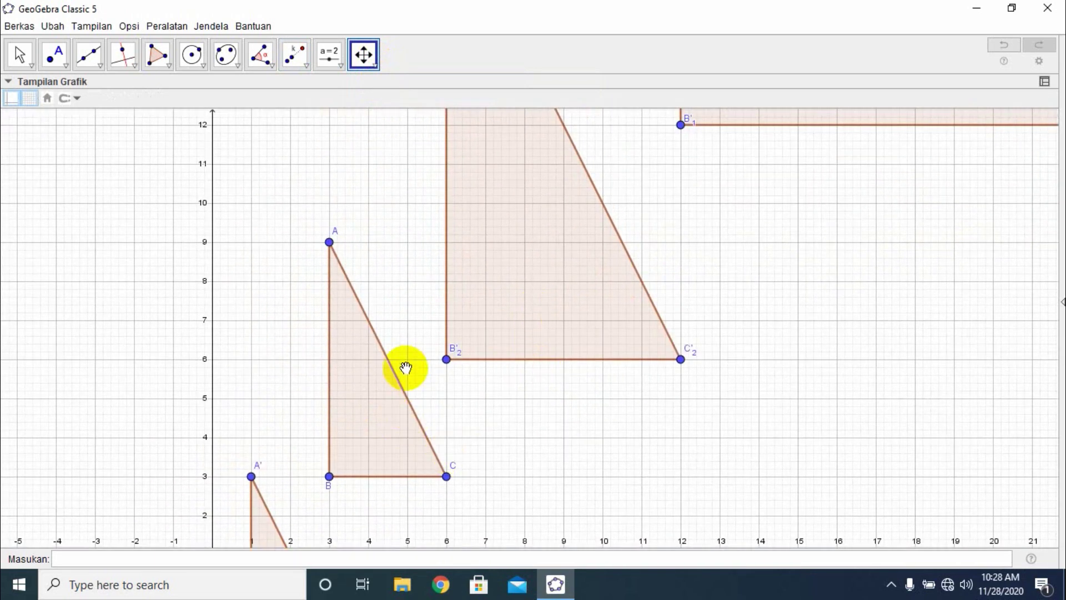
left_click(19, 60)
left_click(24, 91)
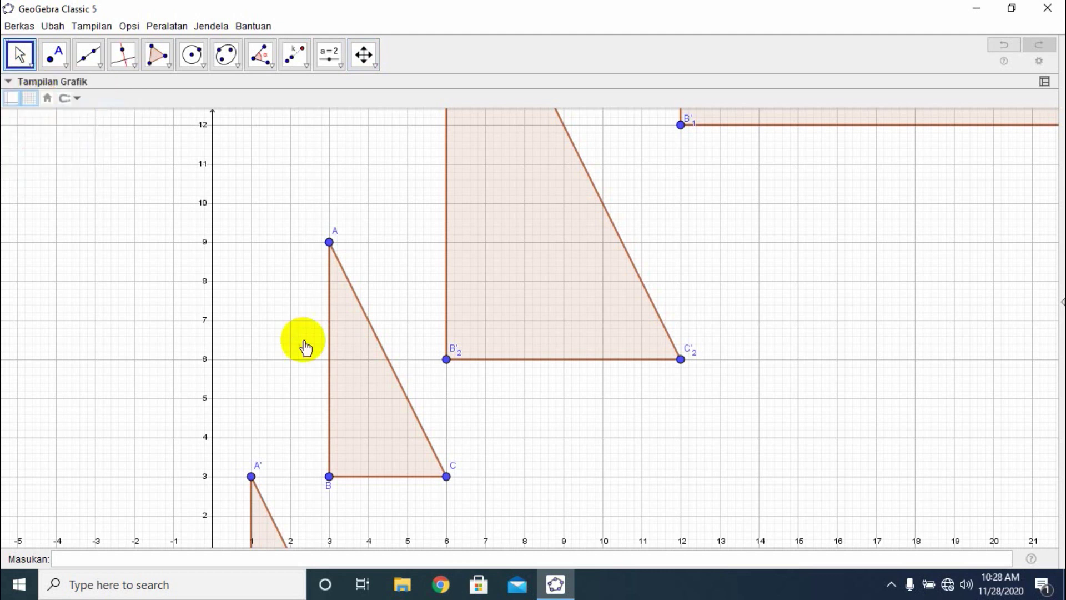
left_click(352, 392)
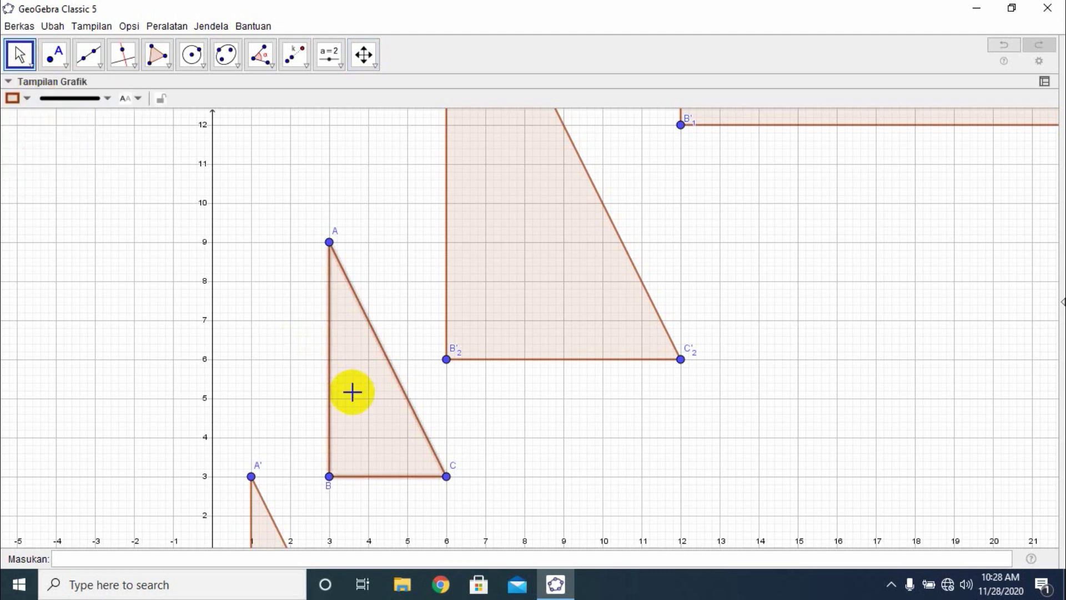
left_click(24, 104)
left_click(14, 115)
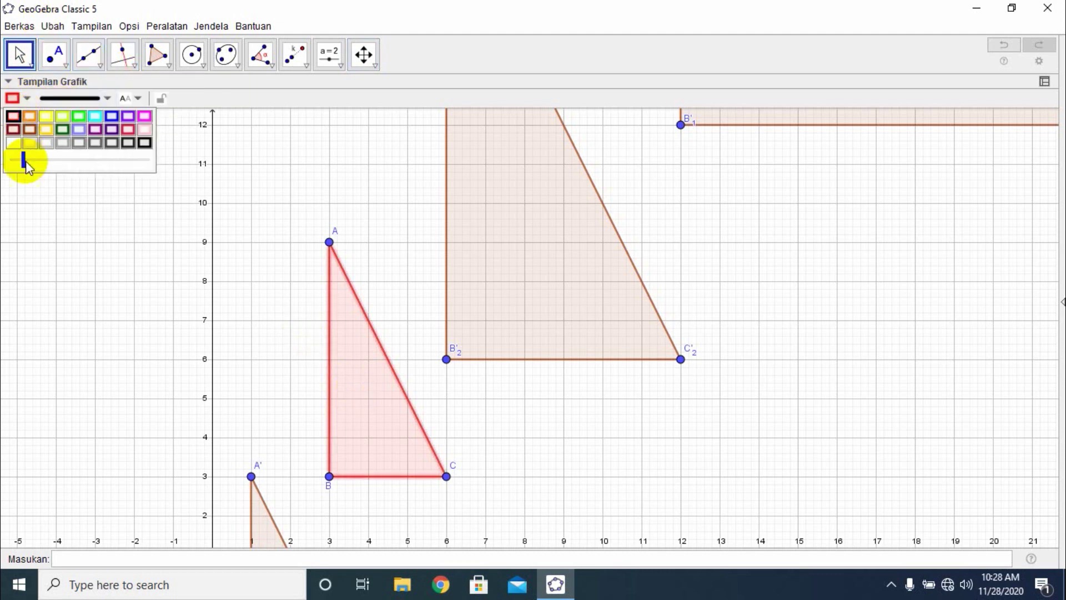
left_click_drag(23, 161, 105, 161)
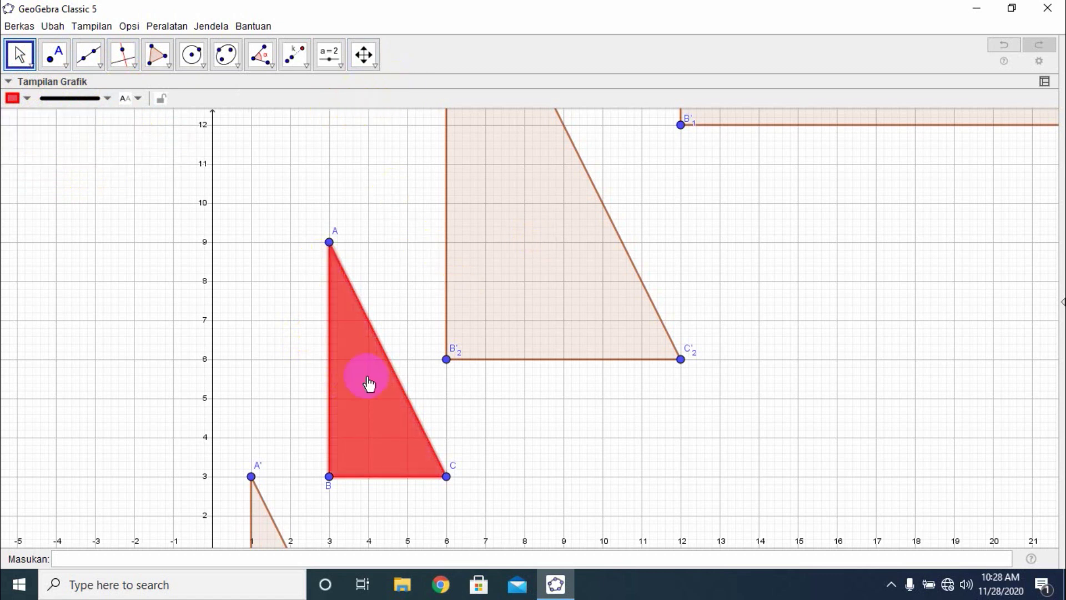
left_click(498, 321)
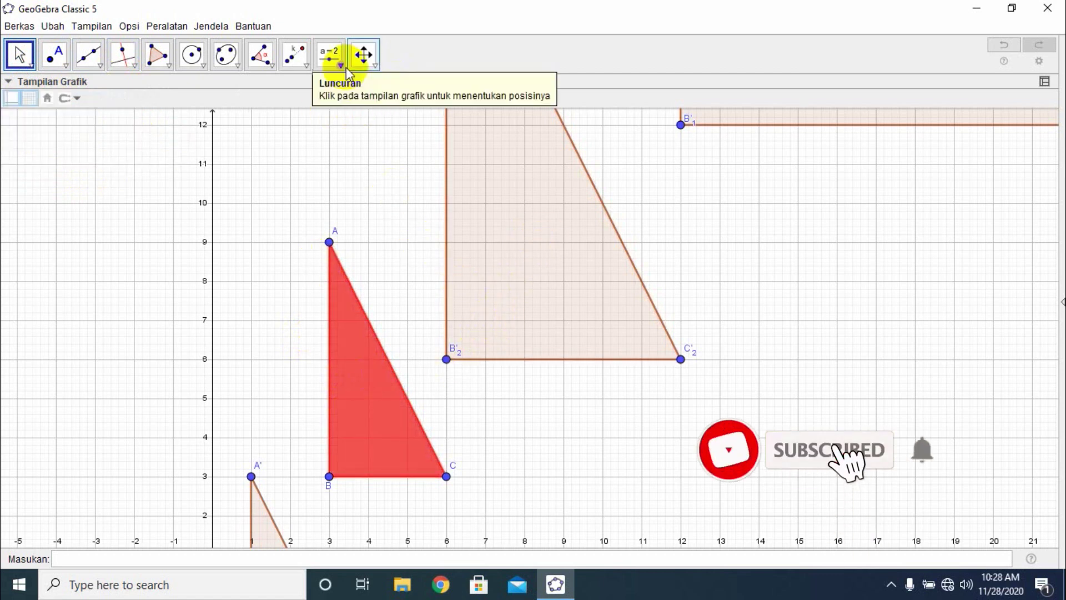
Color the small triangle A'B'C' bright green and raise its fill opacity to match the red triangle.
left_click(362, 54)
left_click_drag(516, 261, 578, 169)
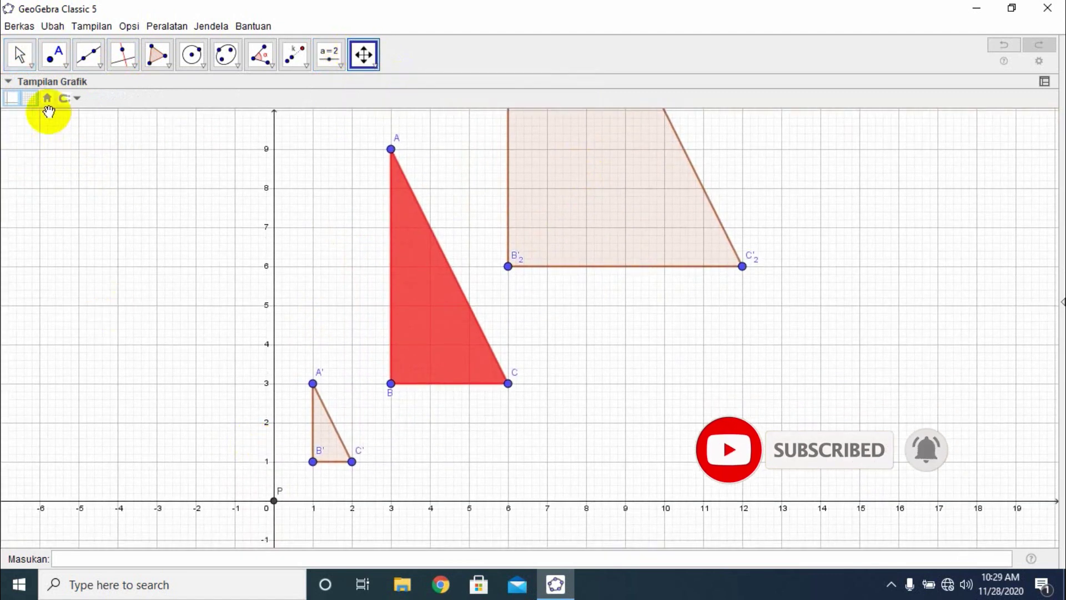
left_click(19, 54)
left_click(329, 433)
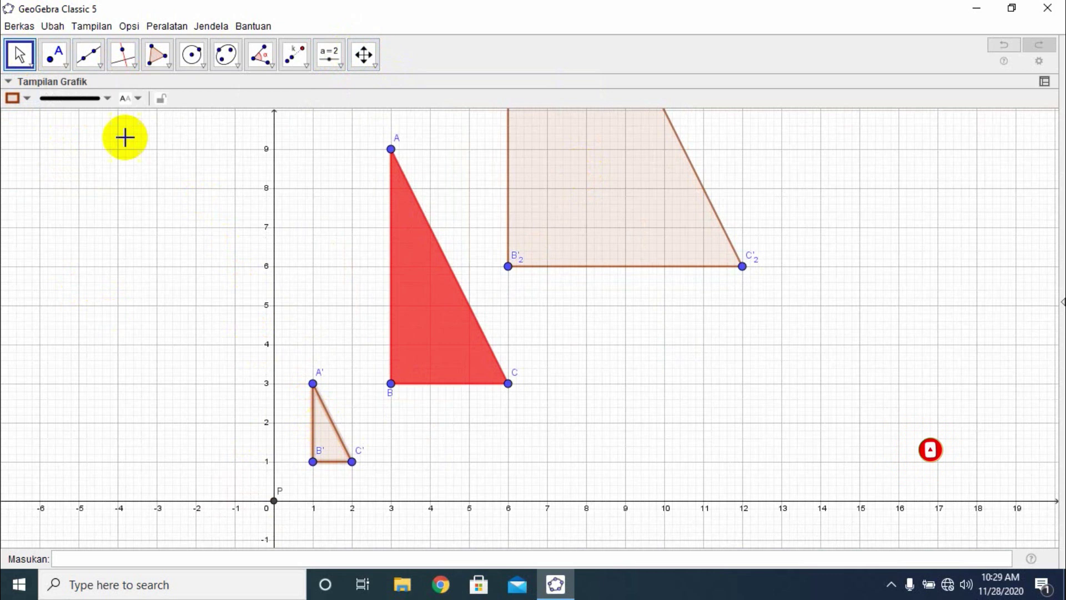
left_click(32, 102)
left_click(79, 115)
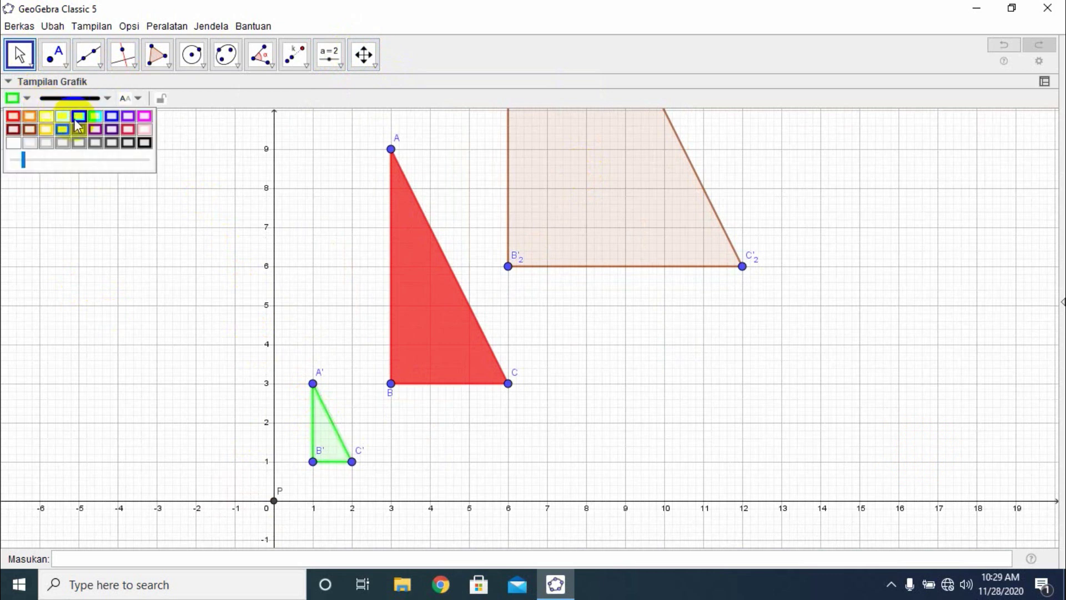
left_click(24, 157)
left_click_drag(24, 157, 106, 161)
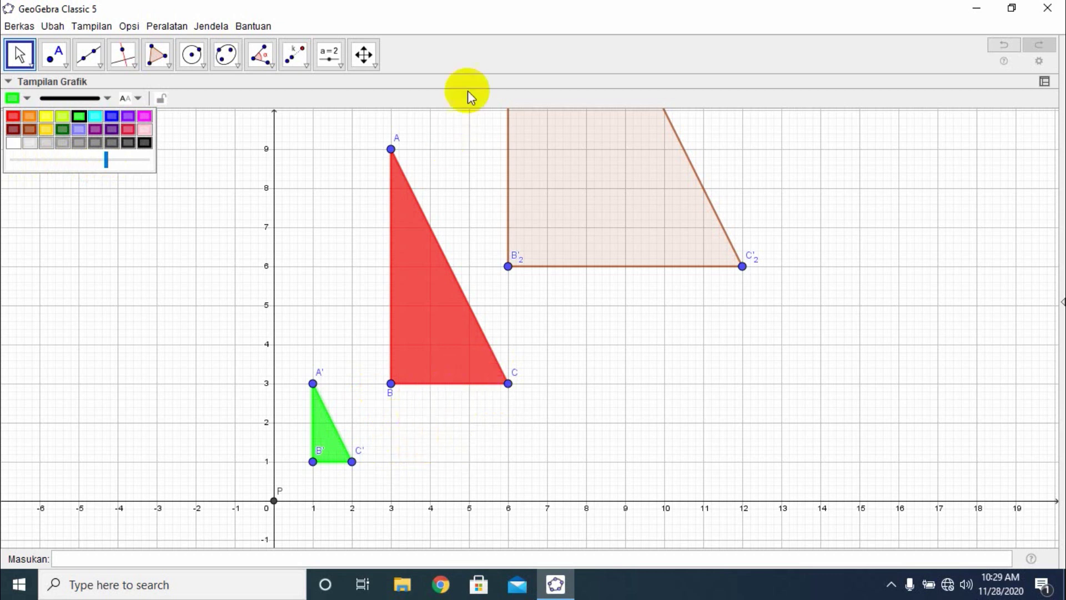
left_click(483, 42)
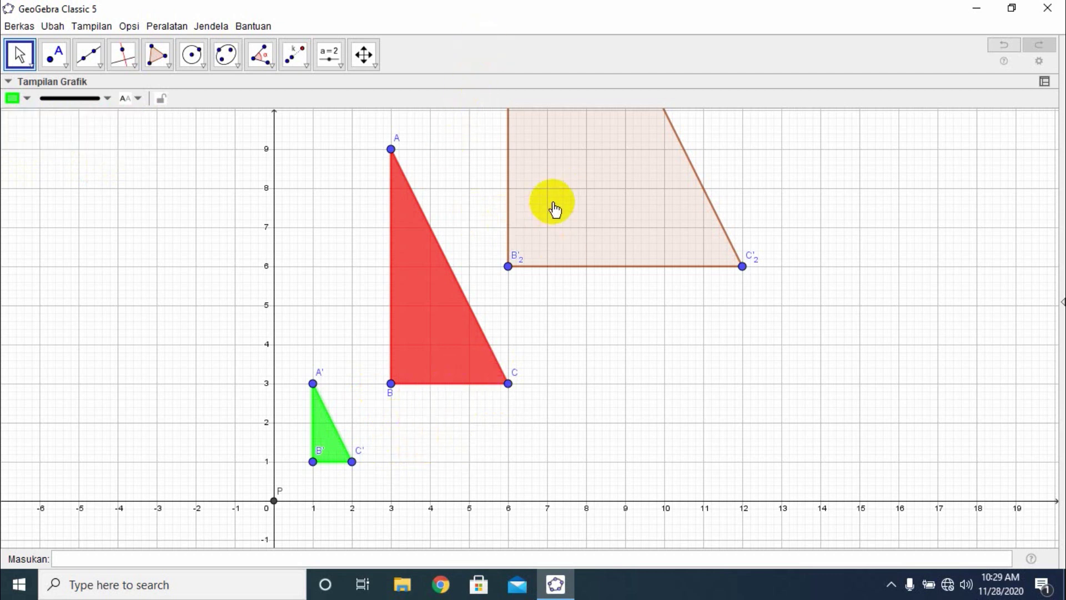
Dilate triangle A'2B'2C'2 from point P with a factor of -2.
left_click(364, 54)
left_click_drag(605, 214, 441, 449)
left_click_drag(378, 340, 416, 438)
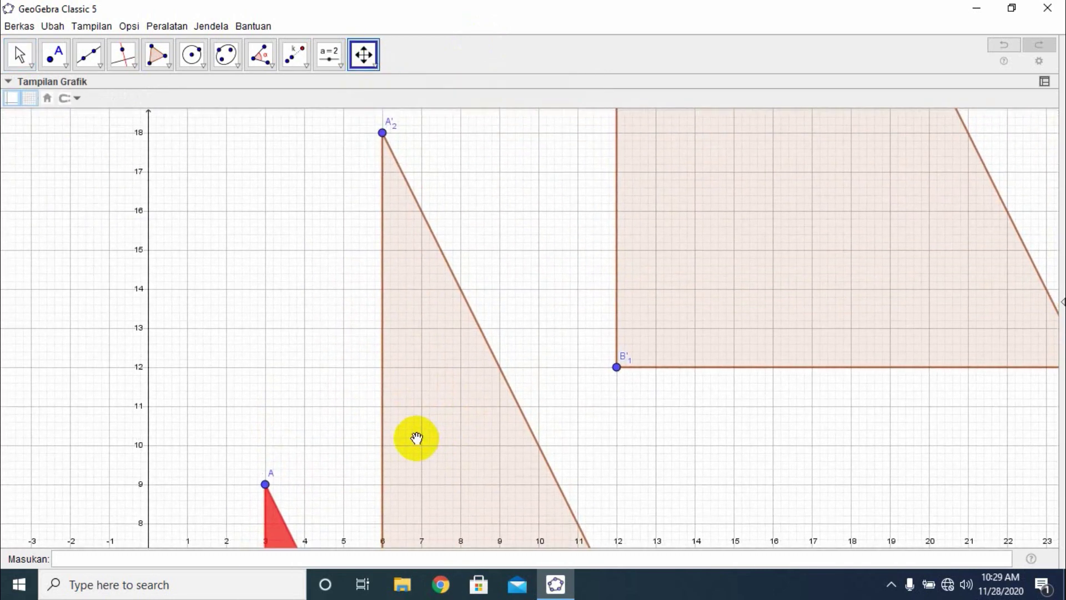
scroll(417, 438, "down", 7)
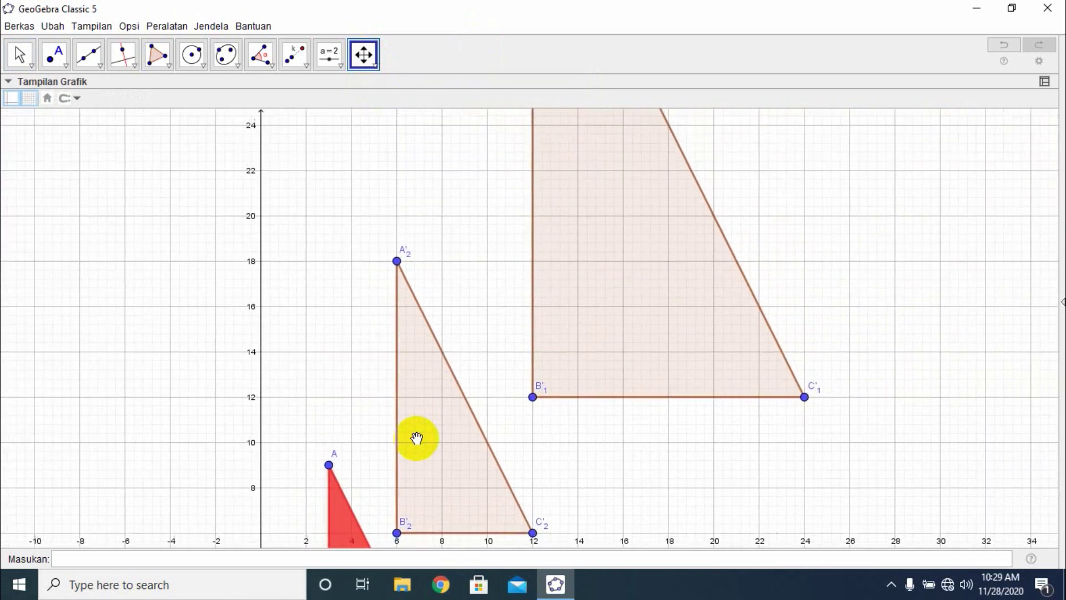
scroll(416, 438, "down", 4)
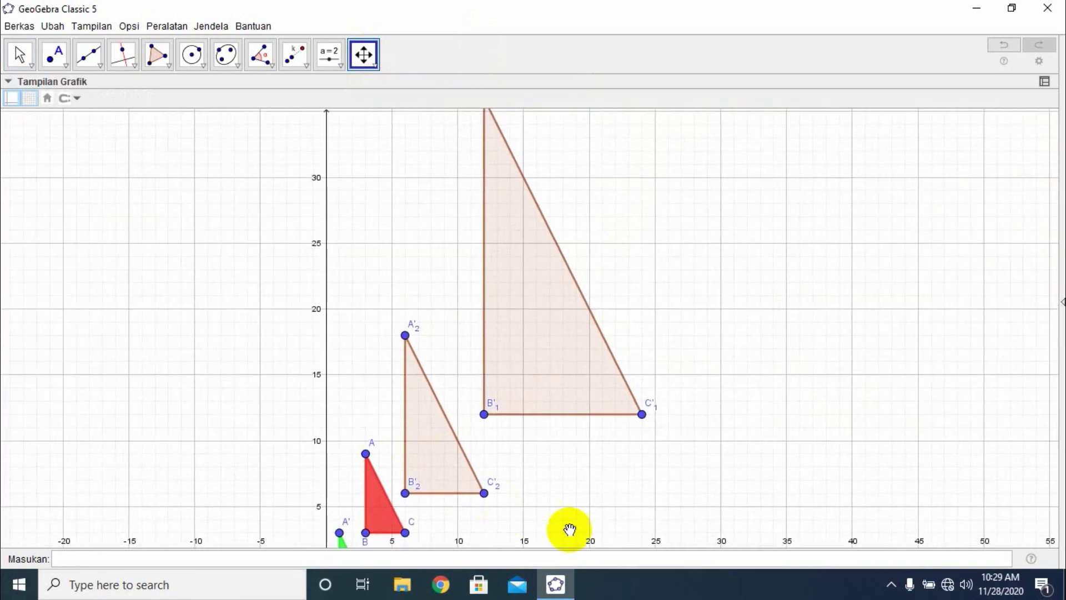
left_click_drag(569, 528, 569, 384)
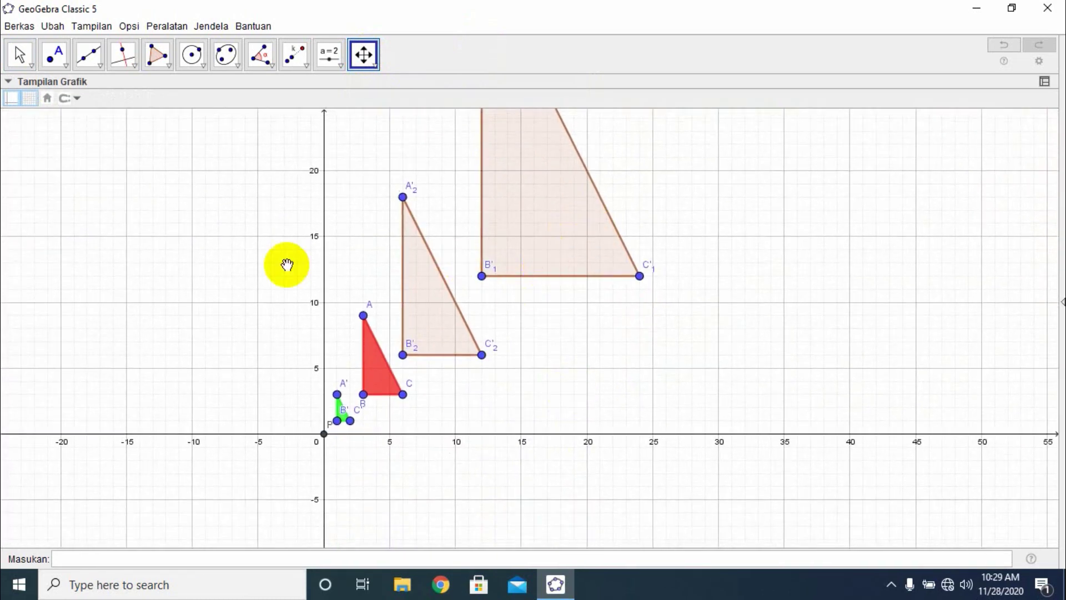
left_click(20, 54)
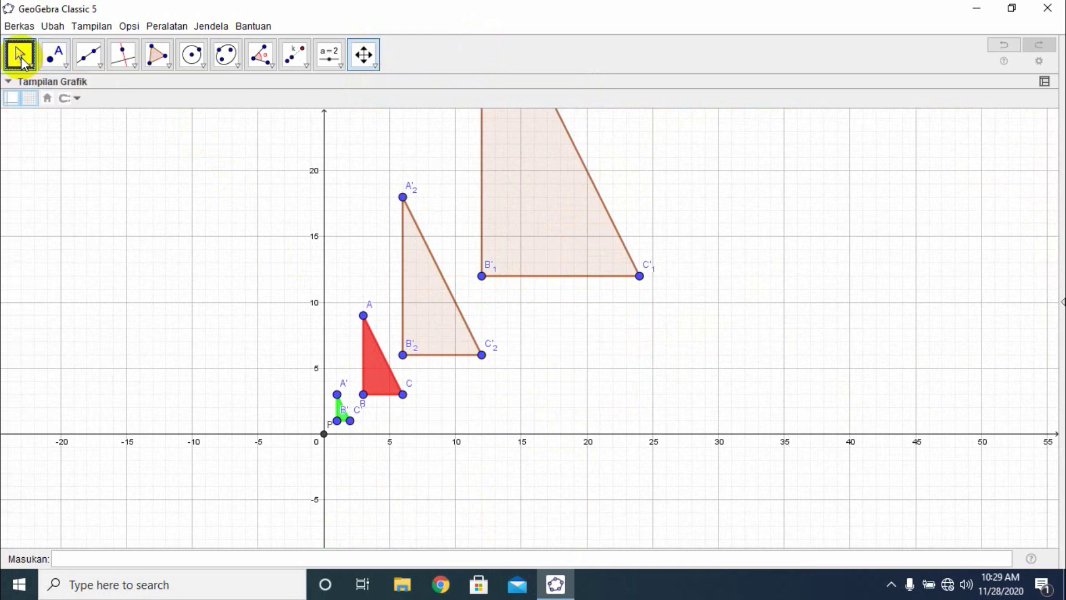
left_click(294, 56)
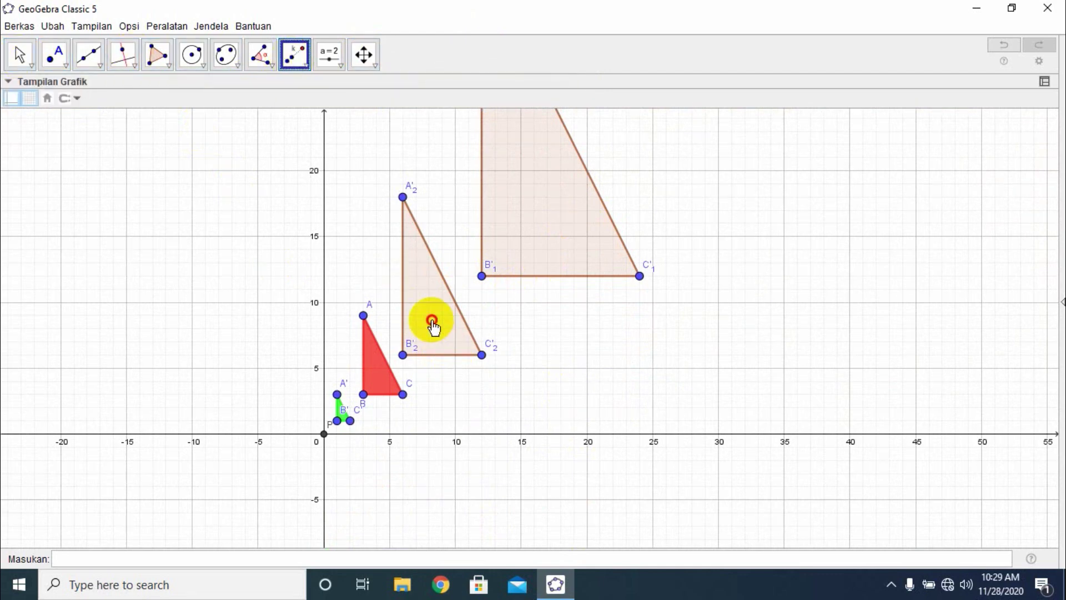
left_click(431, 321)
left_click(323, 433)
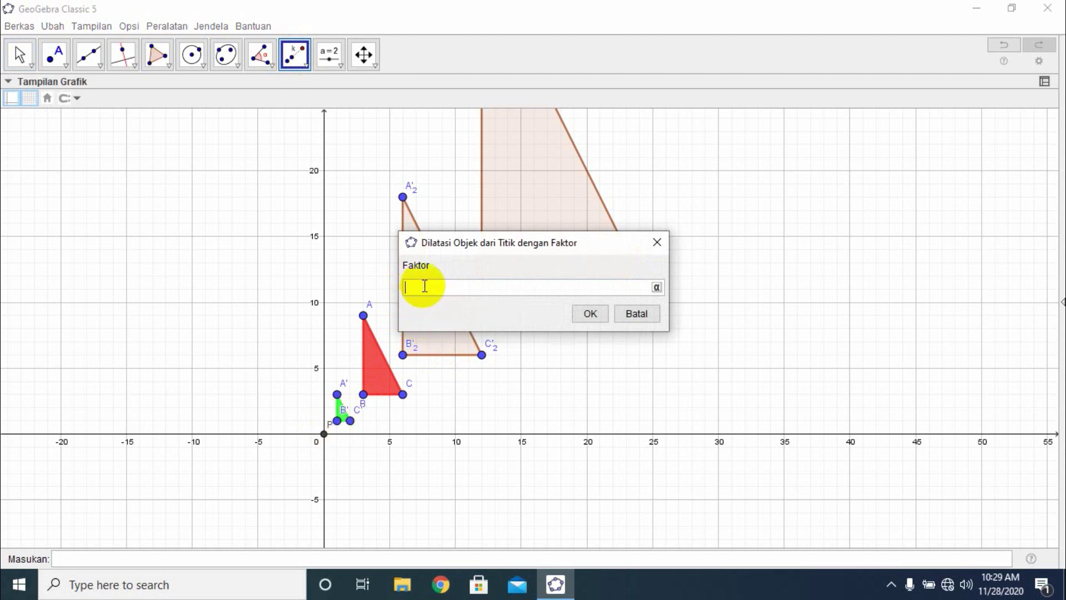
type("-2")
left_click(580, 313)
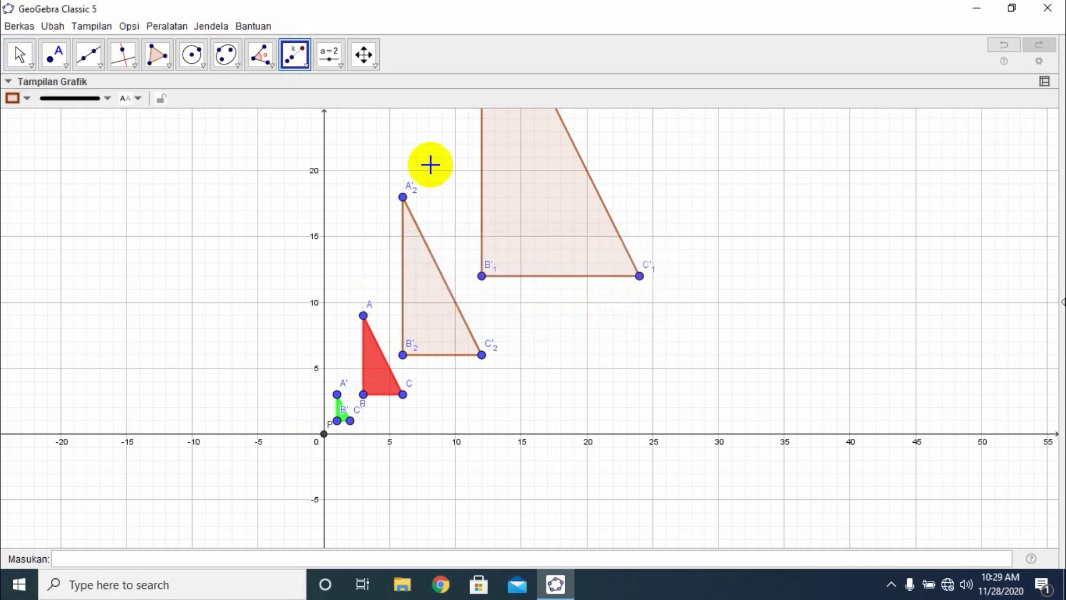
Dilate triangle A'2B'2C'2 from point P with a factor of -1.
left_click(369, 54)
left_click_drag(558, 366, 514, 311)
left_click(296, 54)
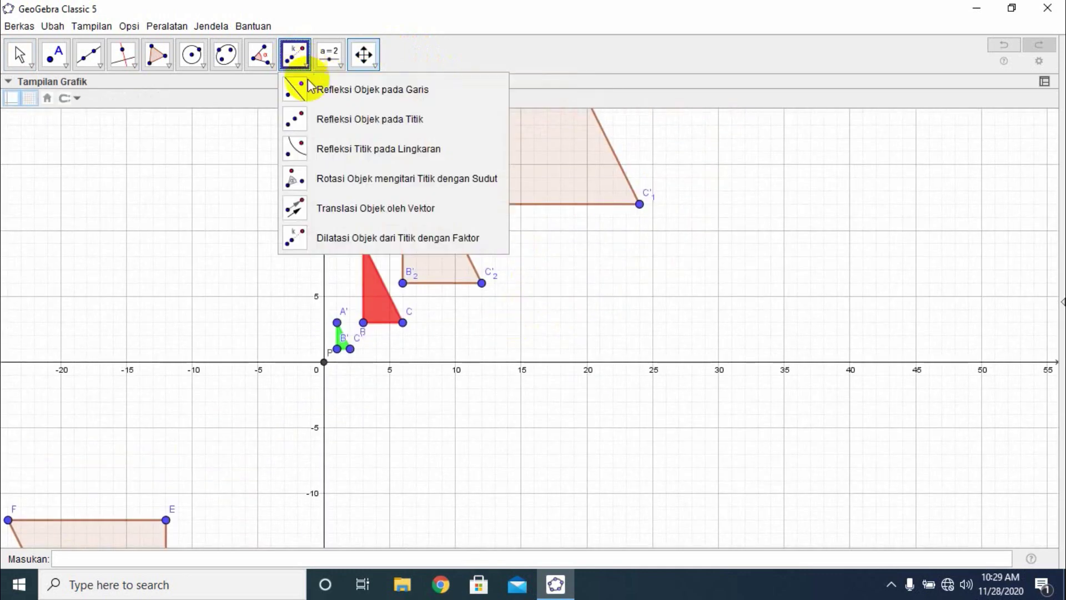
left_click(311, 237)
left_click(414, 257)
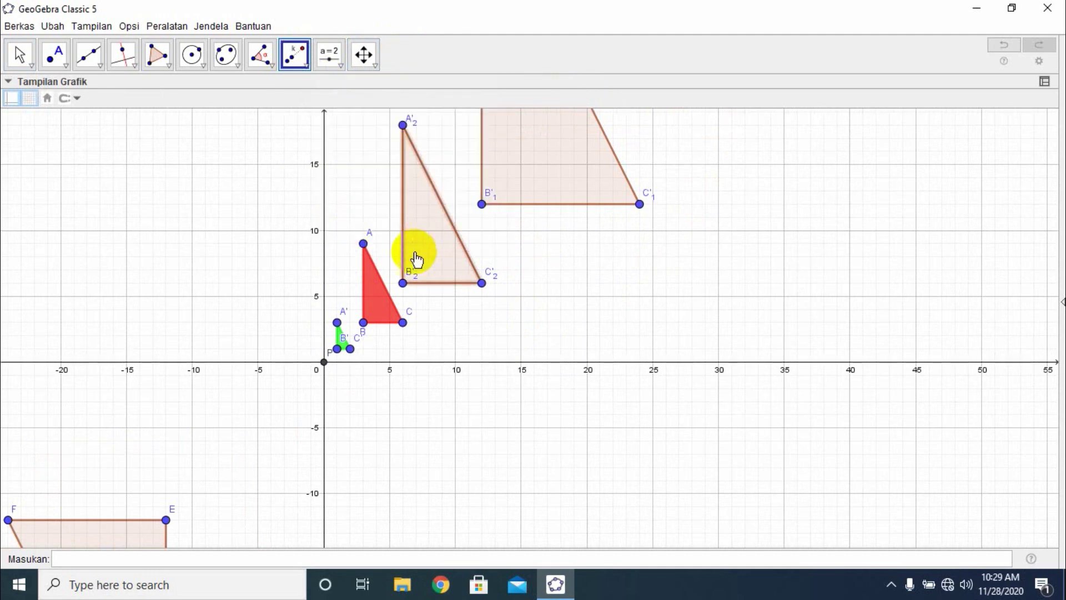
left_click(325, 362)
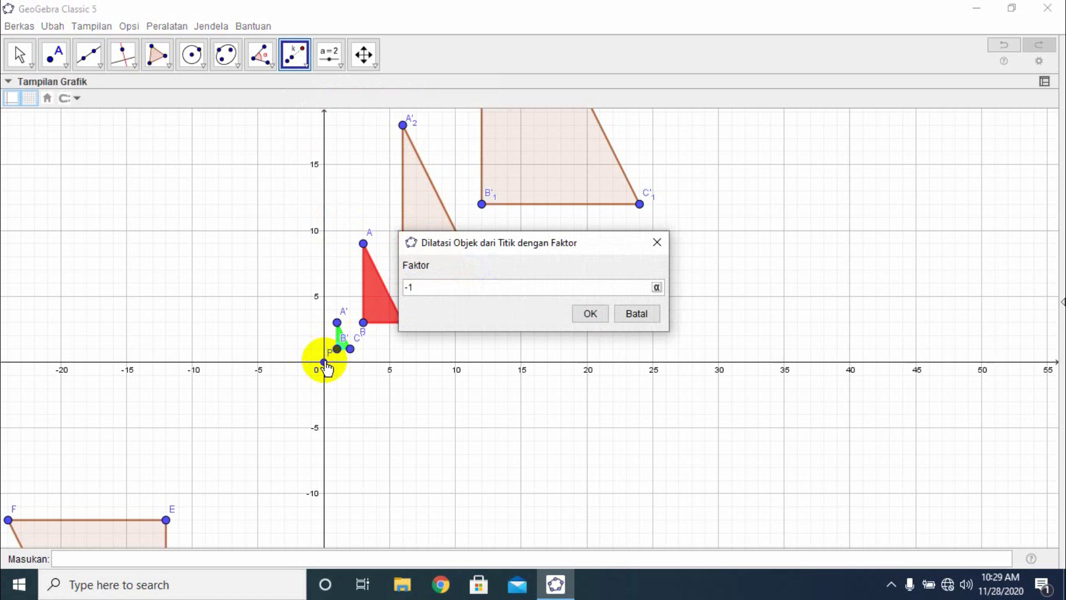
left_click(586, 312)
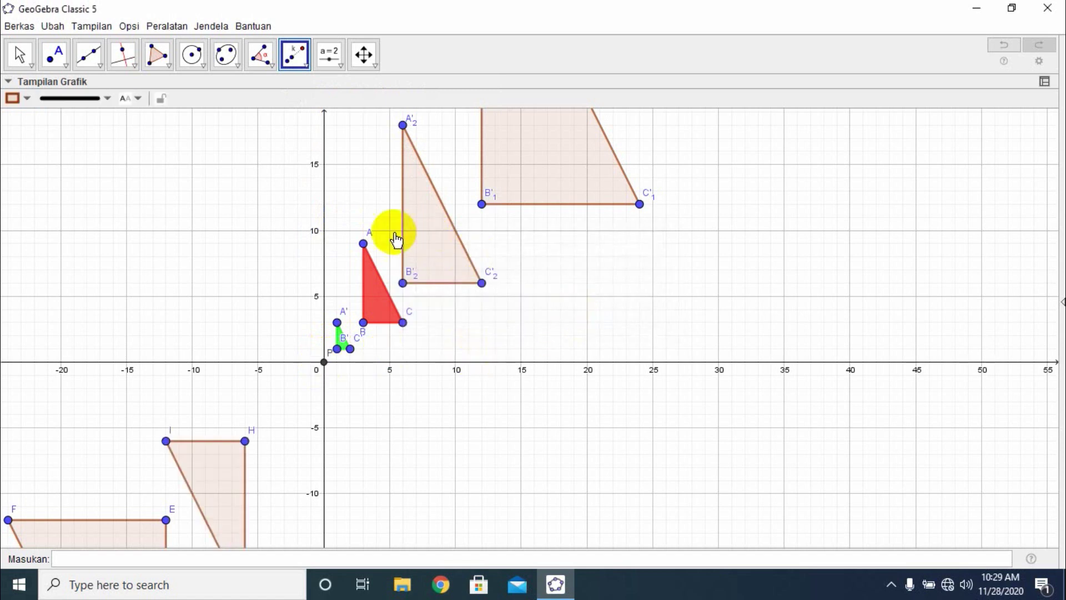
left_click(24, 100)
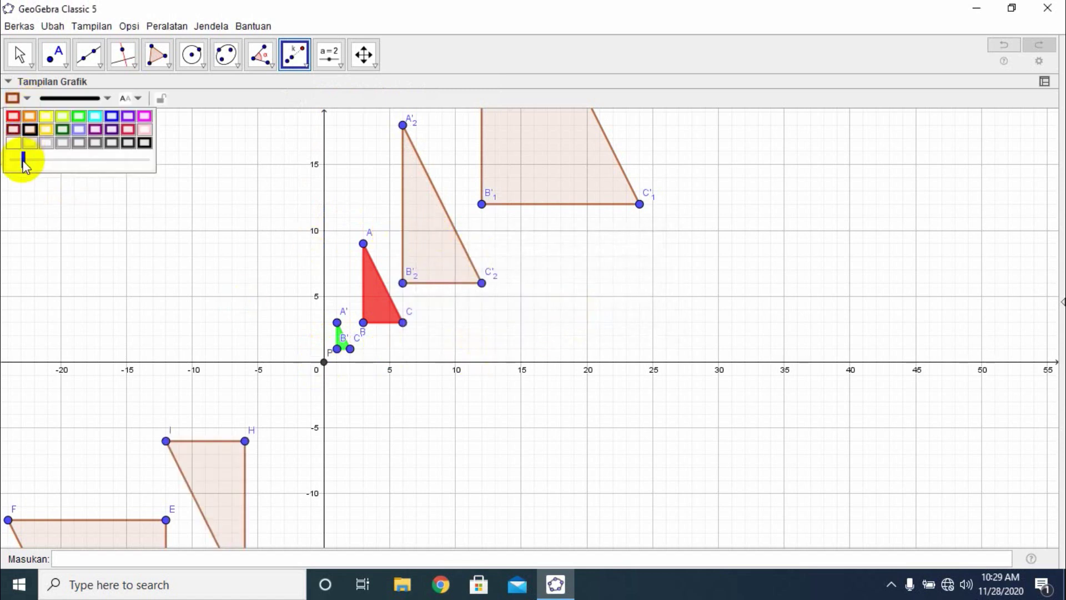
left_click(359, 91)
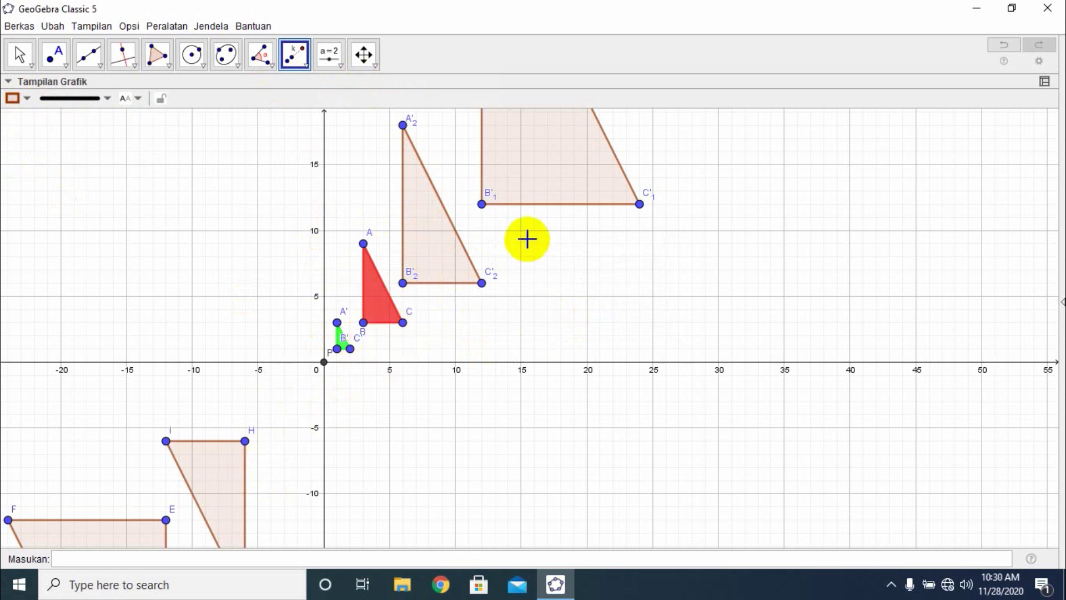
left_click(375, 65)
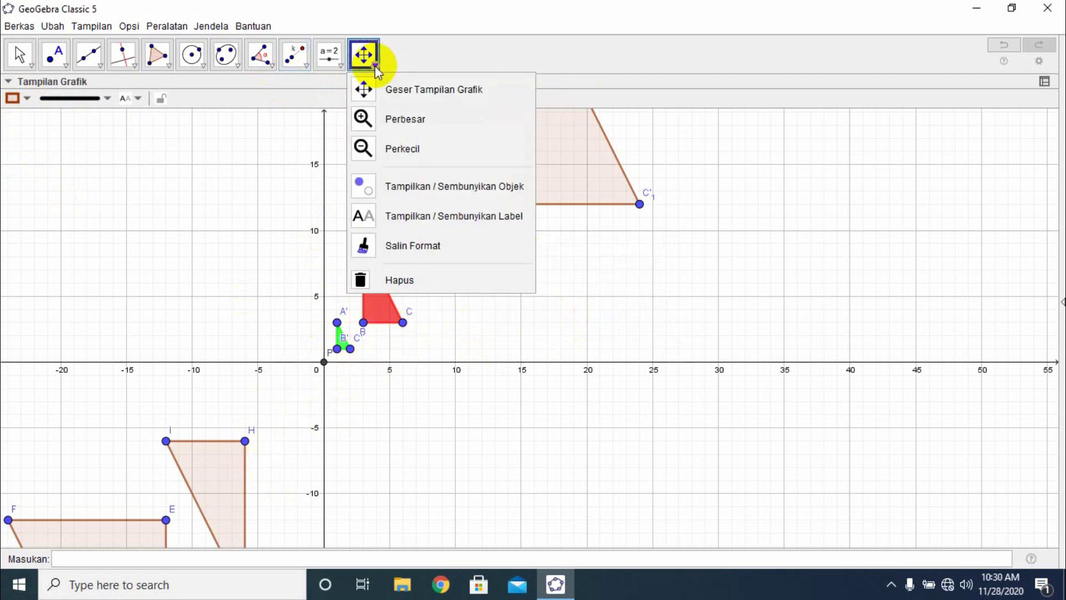
left_click(442, 48)
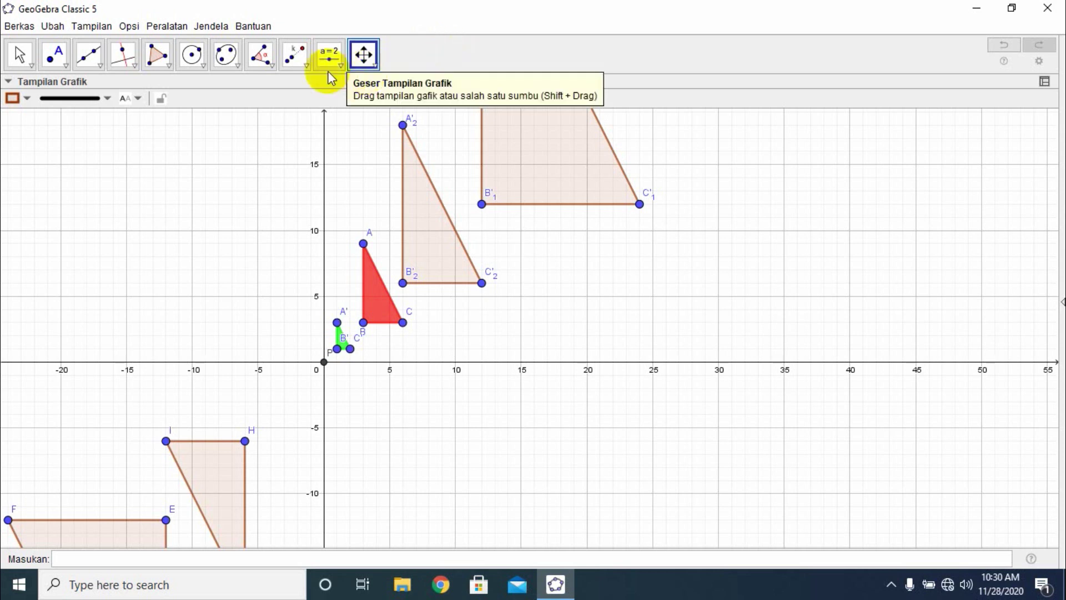
left_click(307, 65)
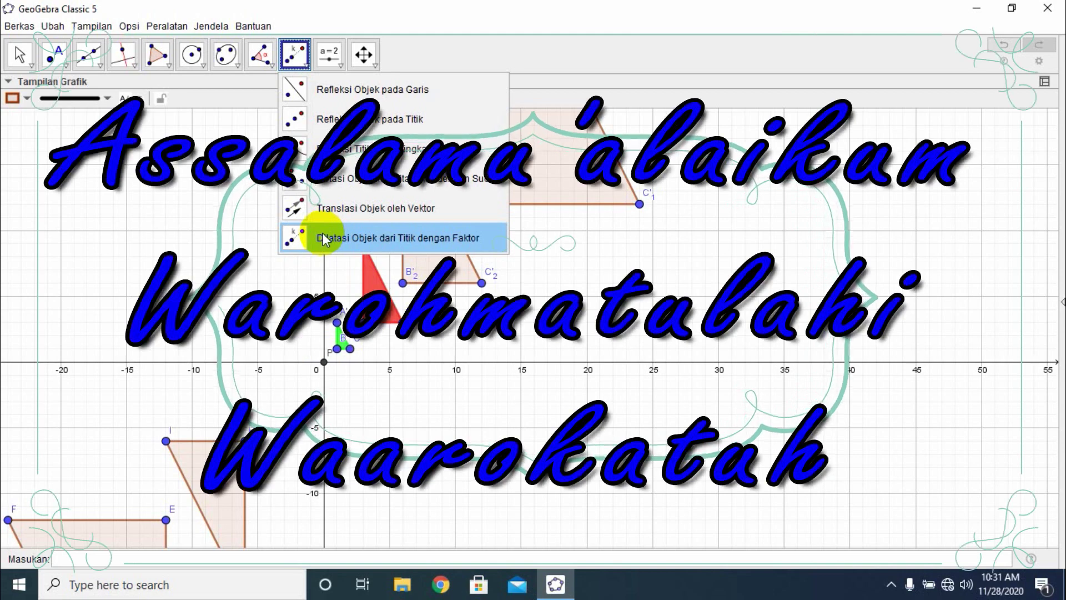
left_click(621, 94)
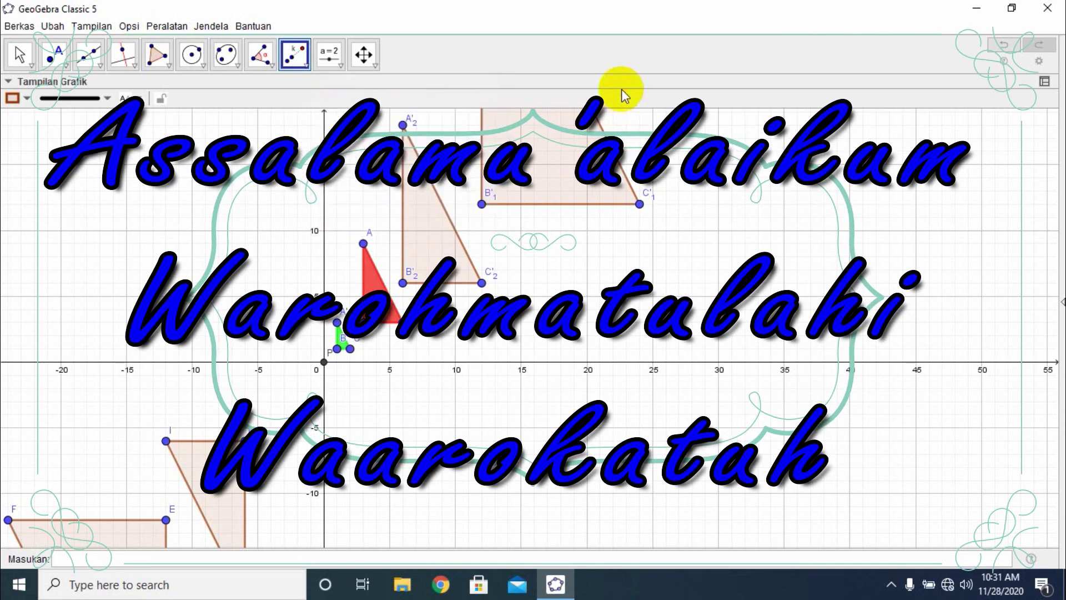